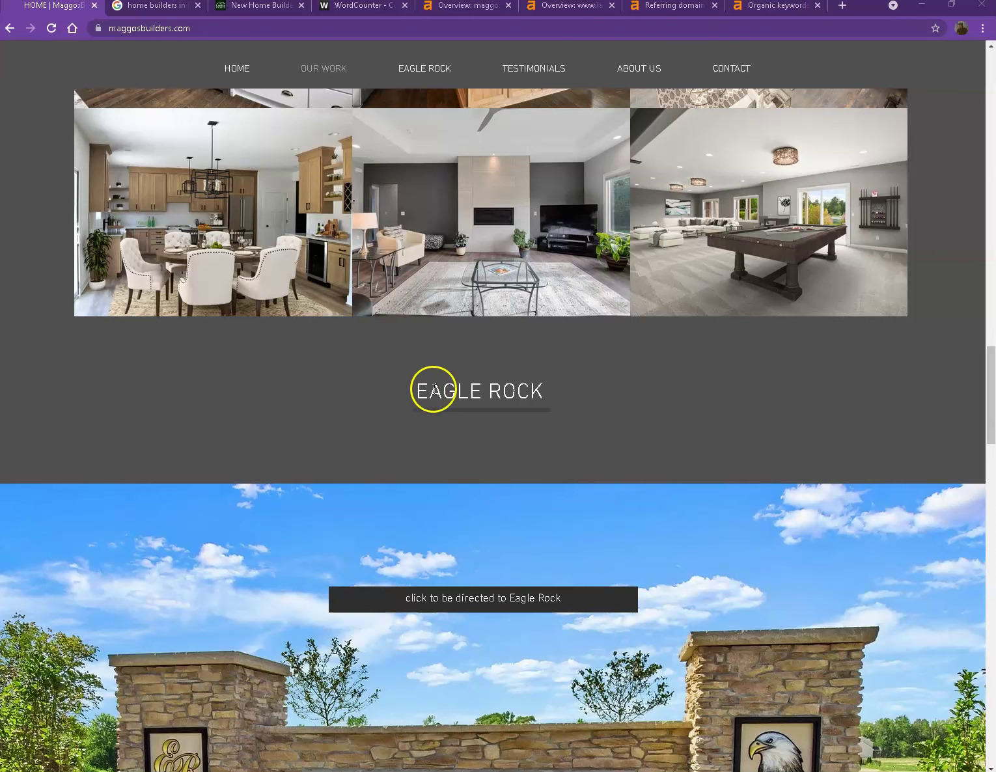
- Copy all text from the maggosbuilders.com home page, replace the WordCounter text with it, and return to the home page to clear the selection
click(332, 384)
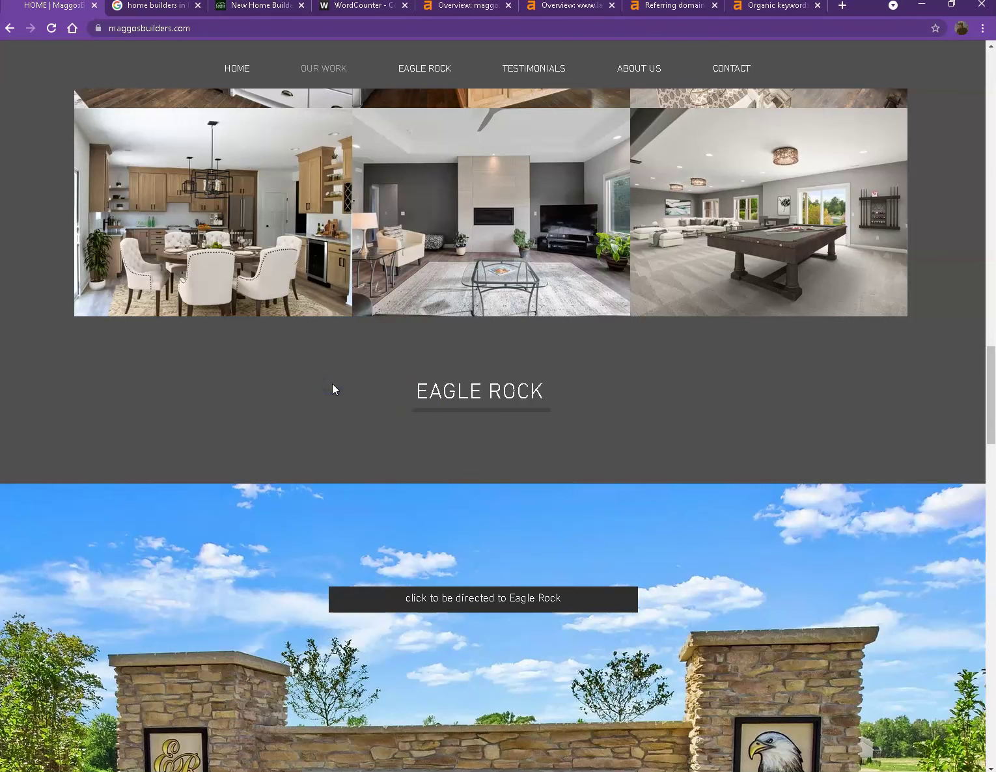
key(ctrl+a)
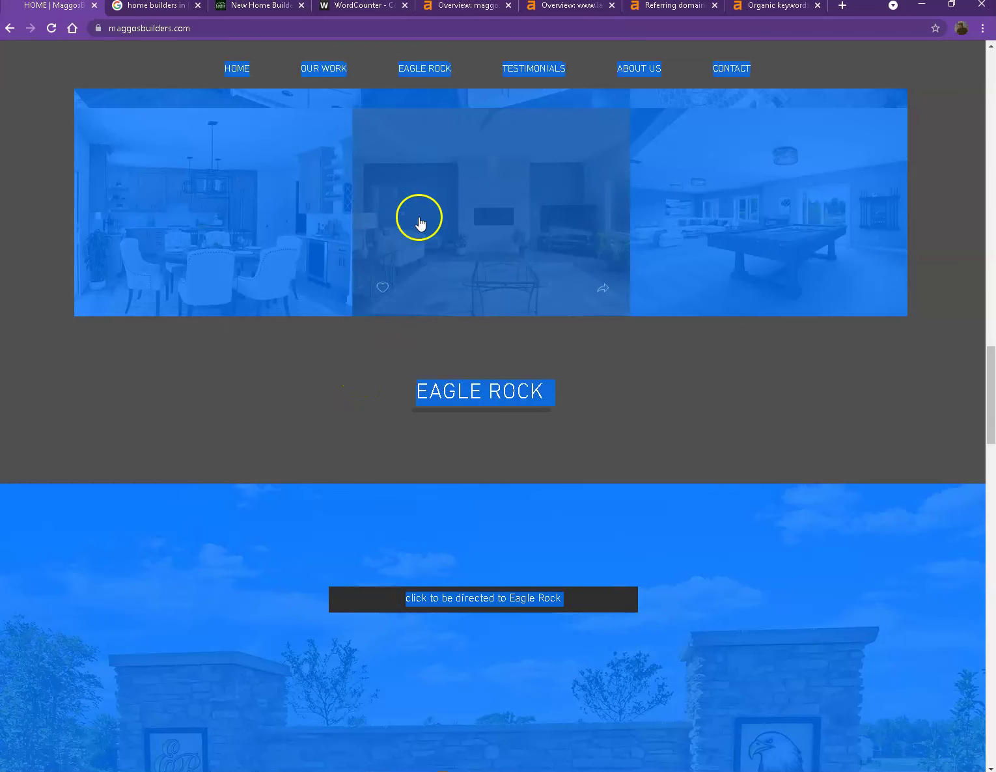
click(353, 9)
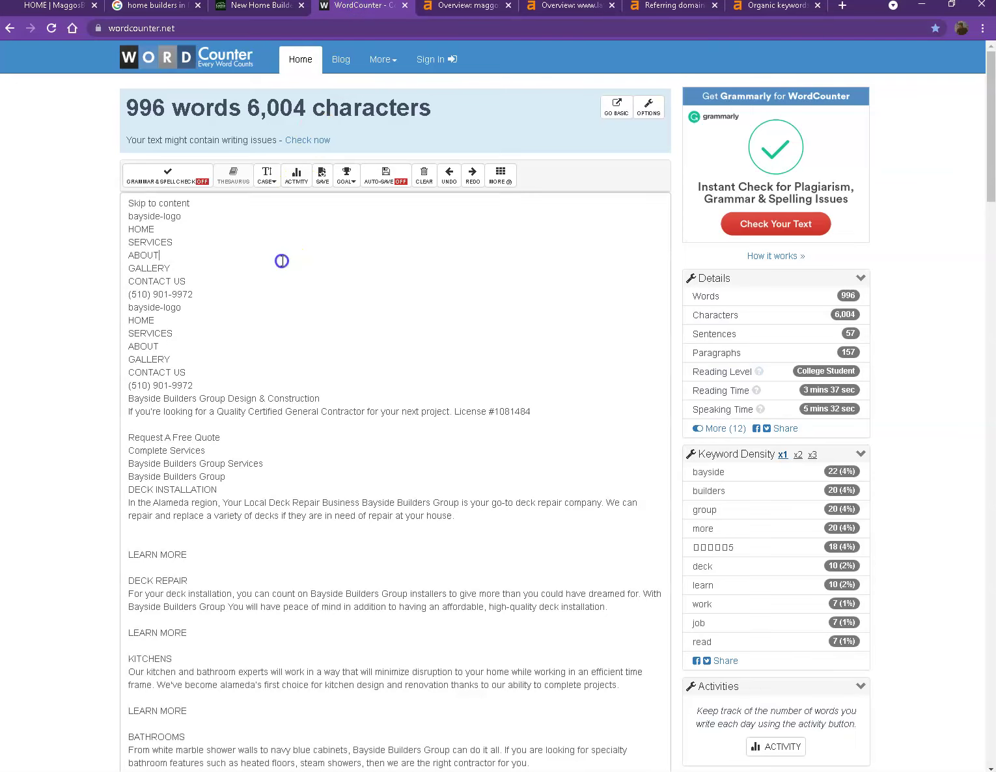
click(280, 260)
key(ctrl+a)
key(ctrl+v)
scroll(310, 282, up, 12)
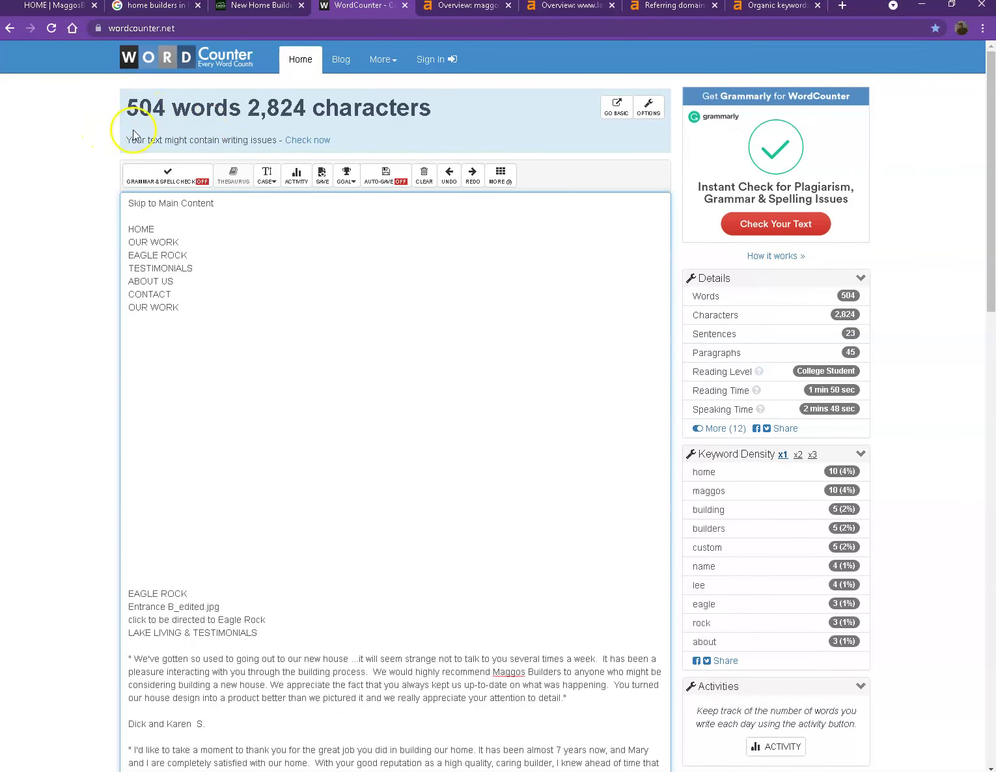
click(62, 6)
click(237, 374)
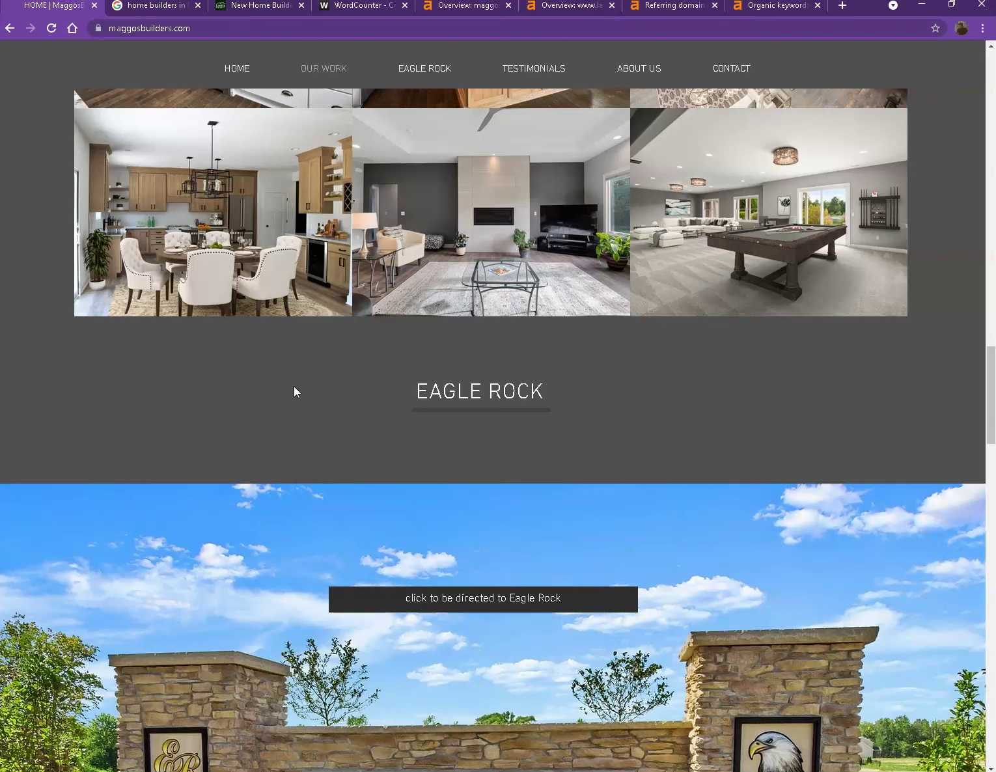
- Review the Google results for "home builders in Fort Wayne IN", from the sponsored businesses through the organic listings to the related searches
click(147, 6)
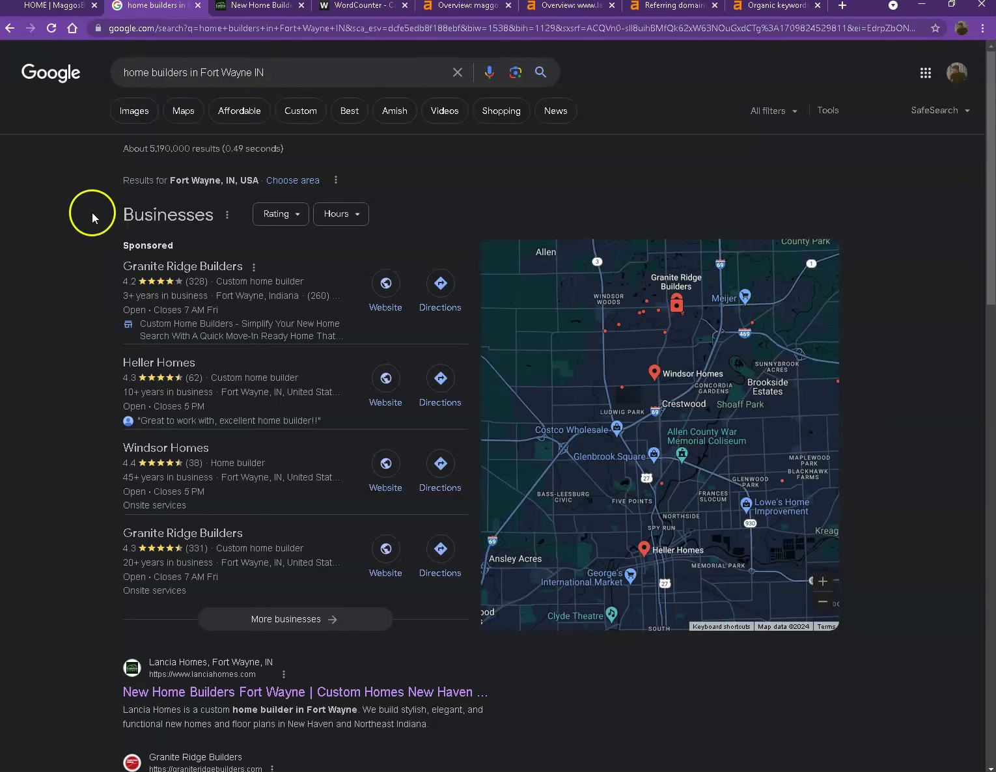
mouse_move(396, 319)
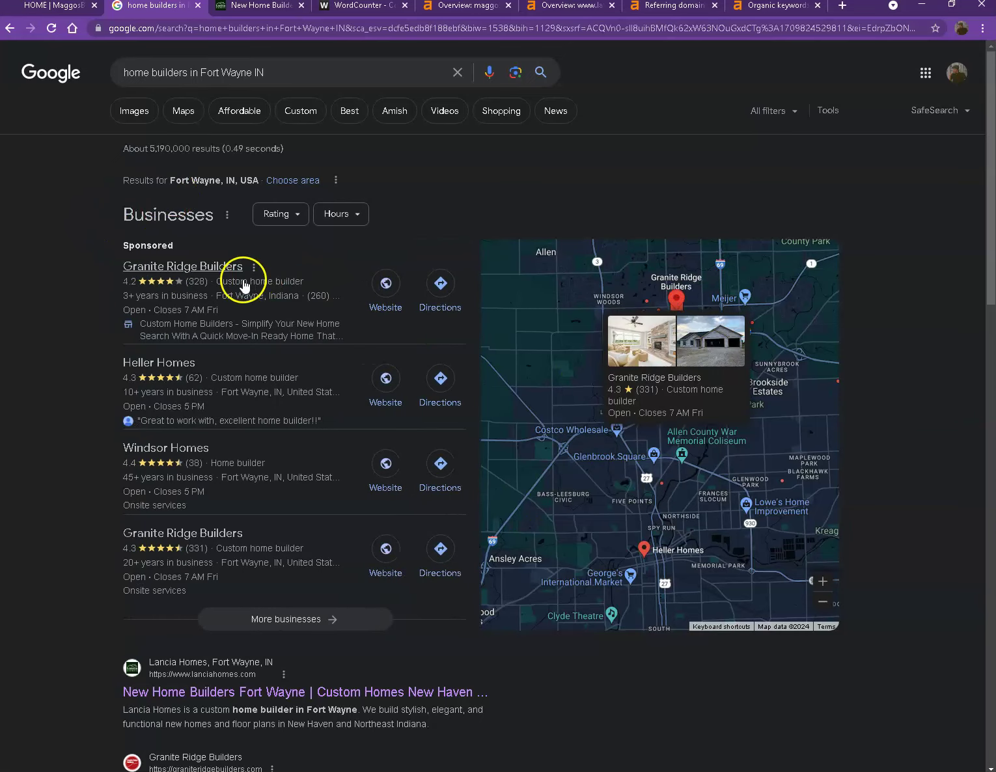
mouse_move(493, 316)
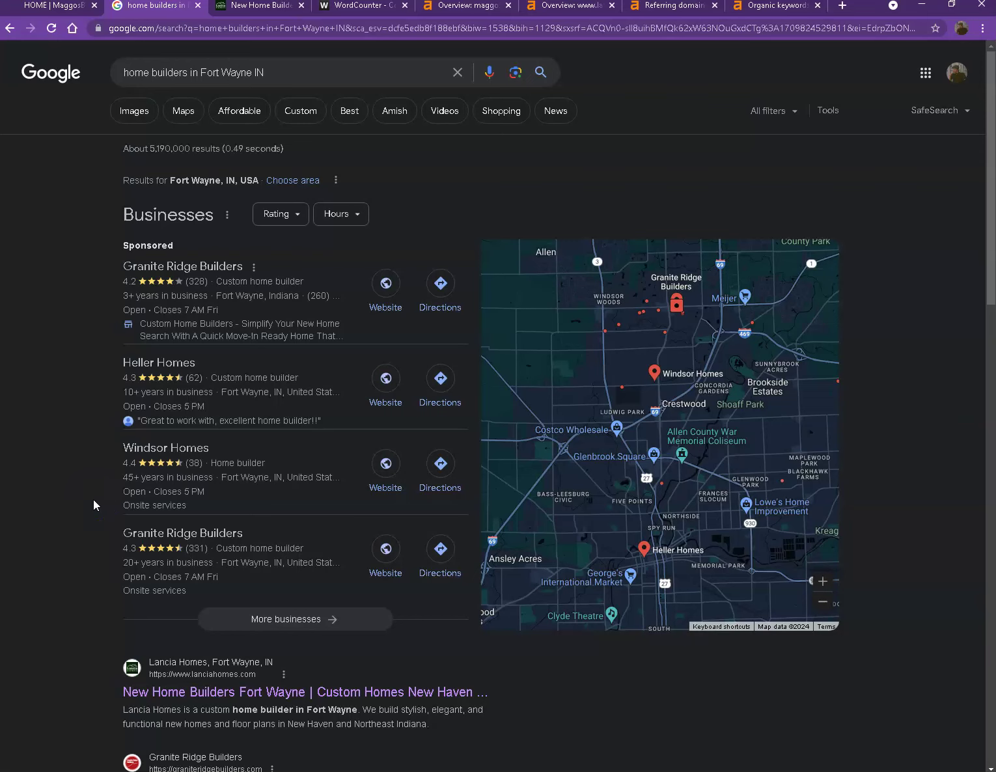
scroll(96, 497, down, 4)
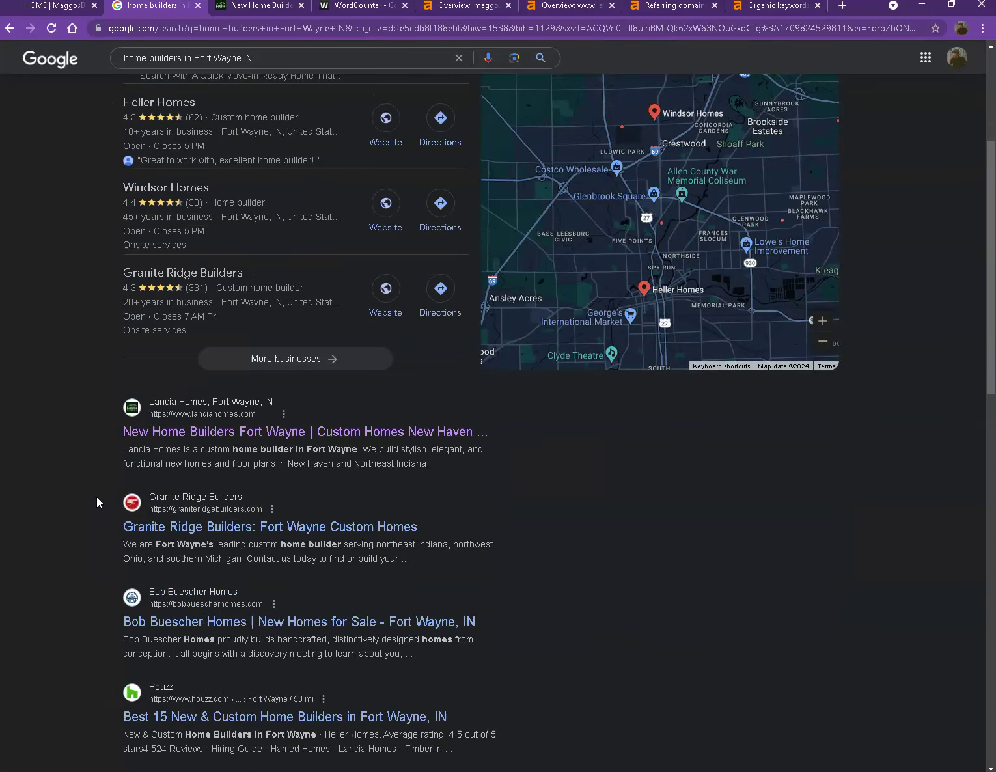
scroll(103, 464, down, 4)
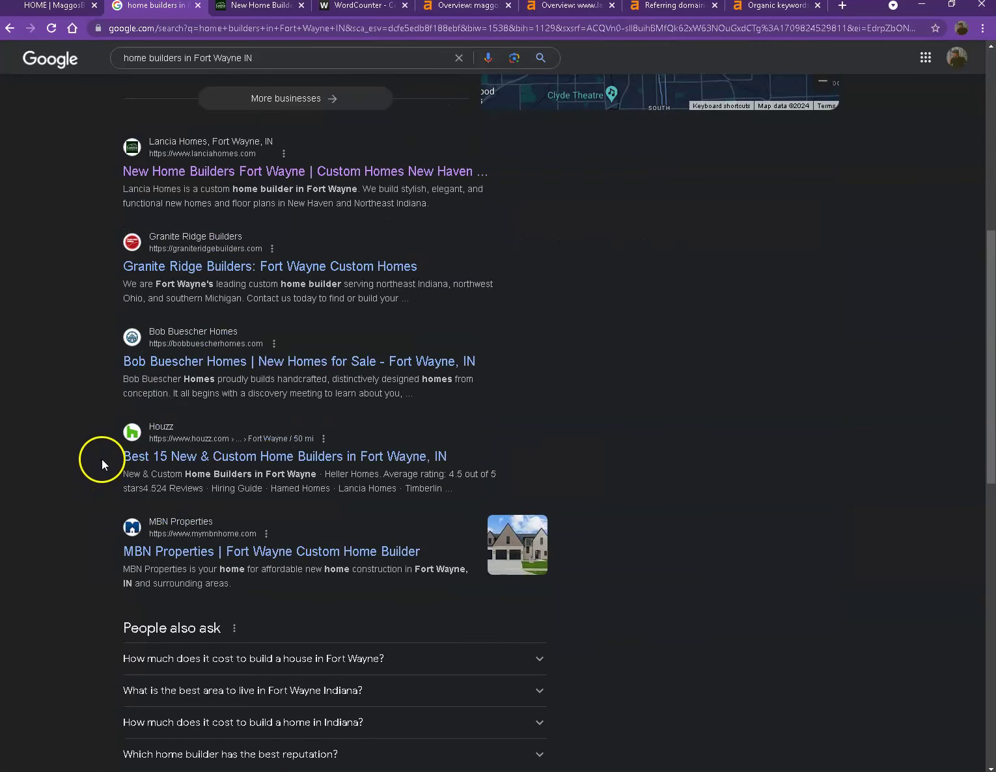
scroll(103, 453, down, 3)
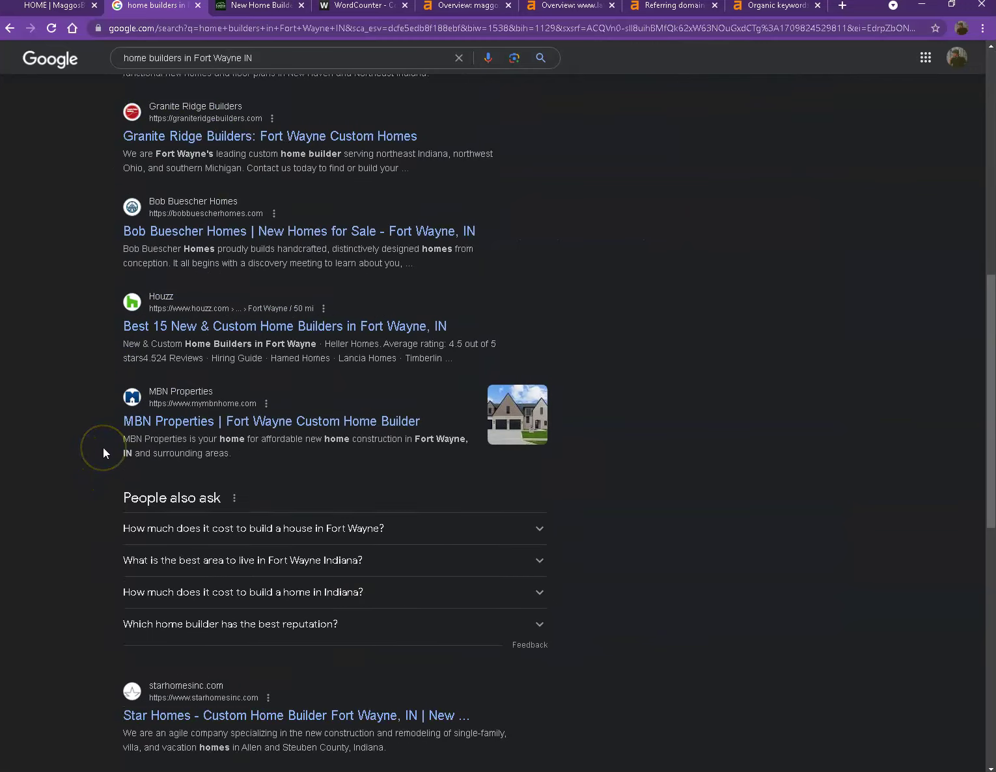
scroll(104, 452, down, 4)
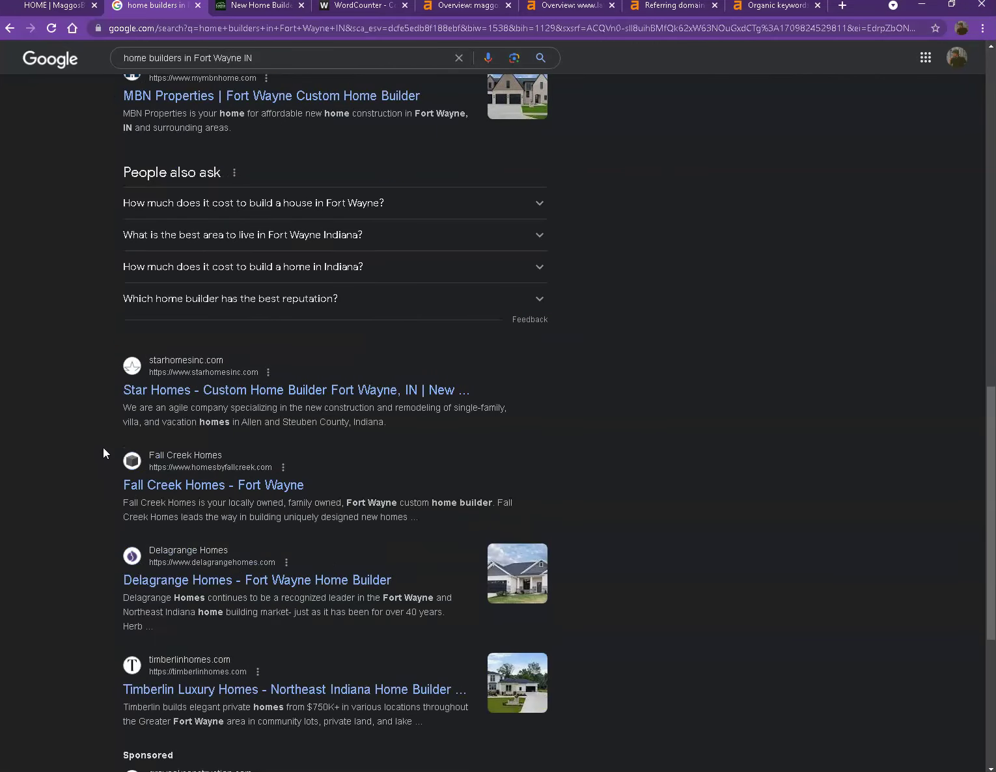
scroll(104, 453, down, 3)
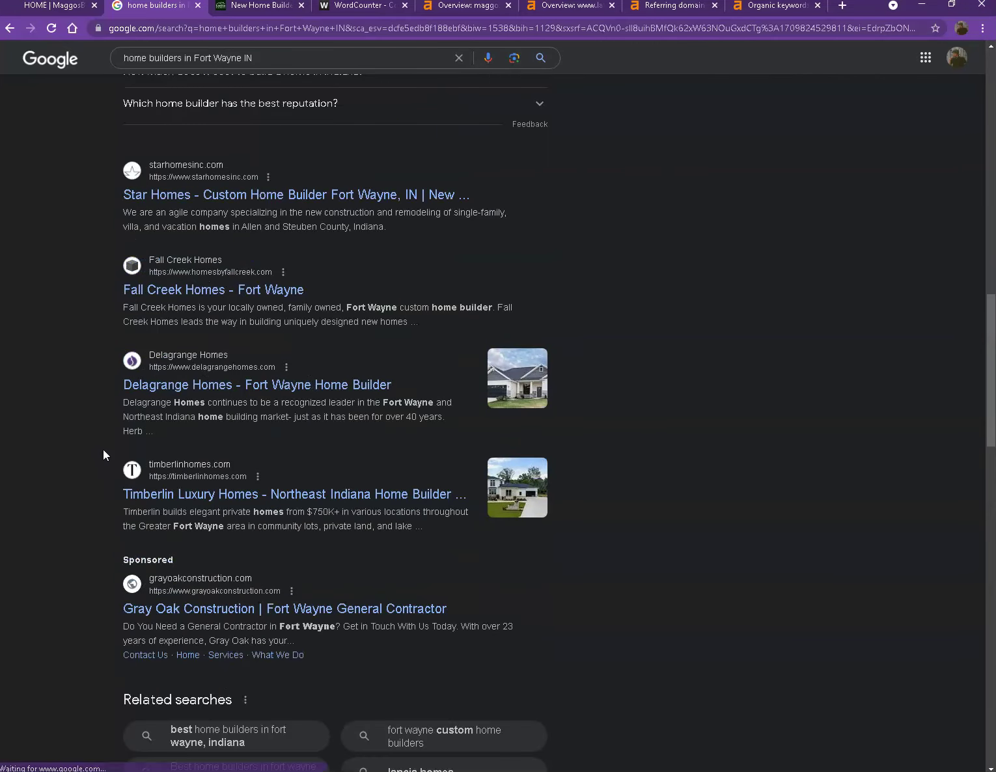
scroll(104, 456, up, 10)
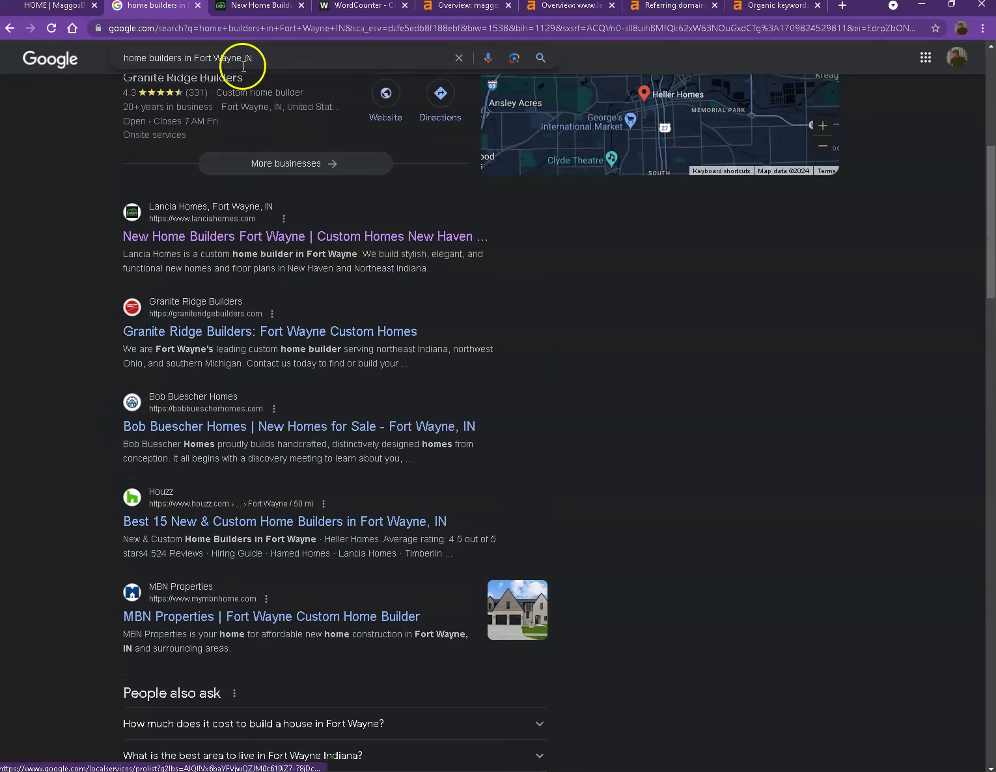
- Look through the competitor's lanciahomes.com home page, examining its text sections down to the footer and back up
click(245, 6)
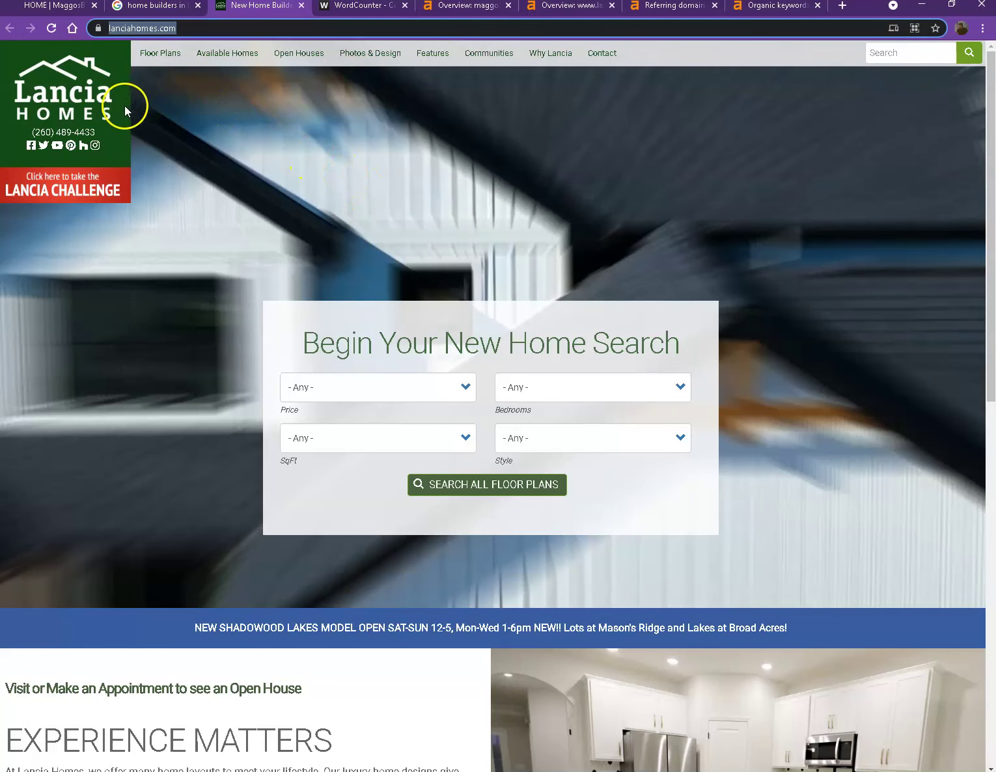
scroll(557, 267, down, 9)
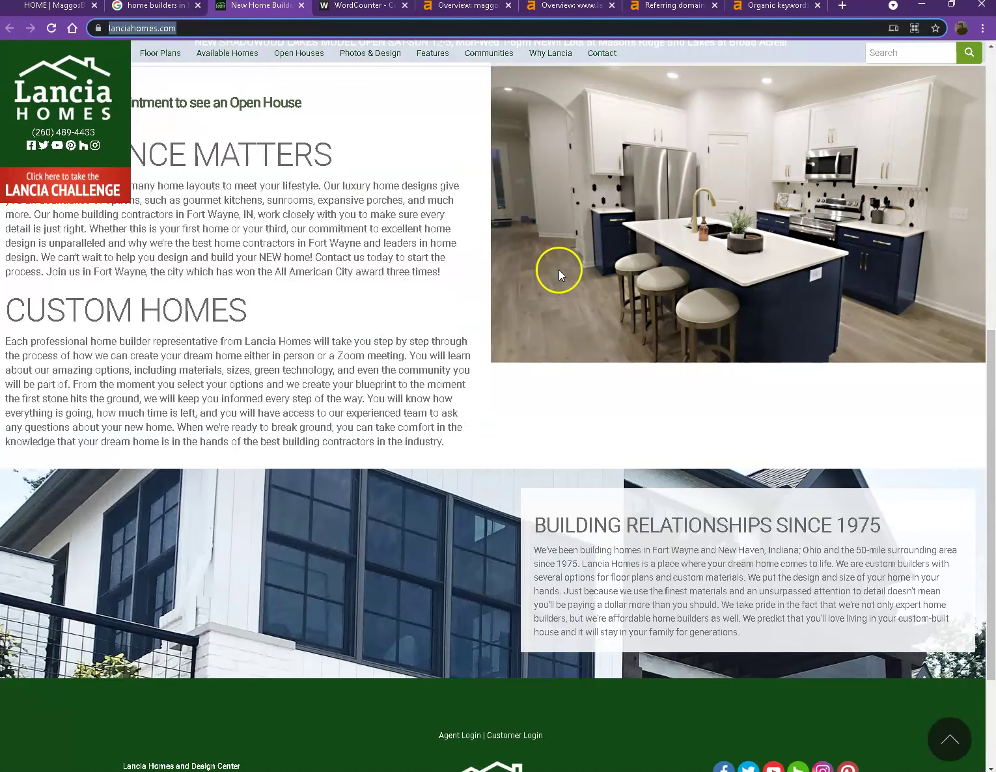
scroll(559, 269, down, 3)
scroll(556, 275, up, 6)
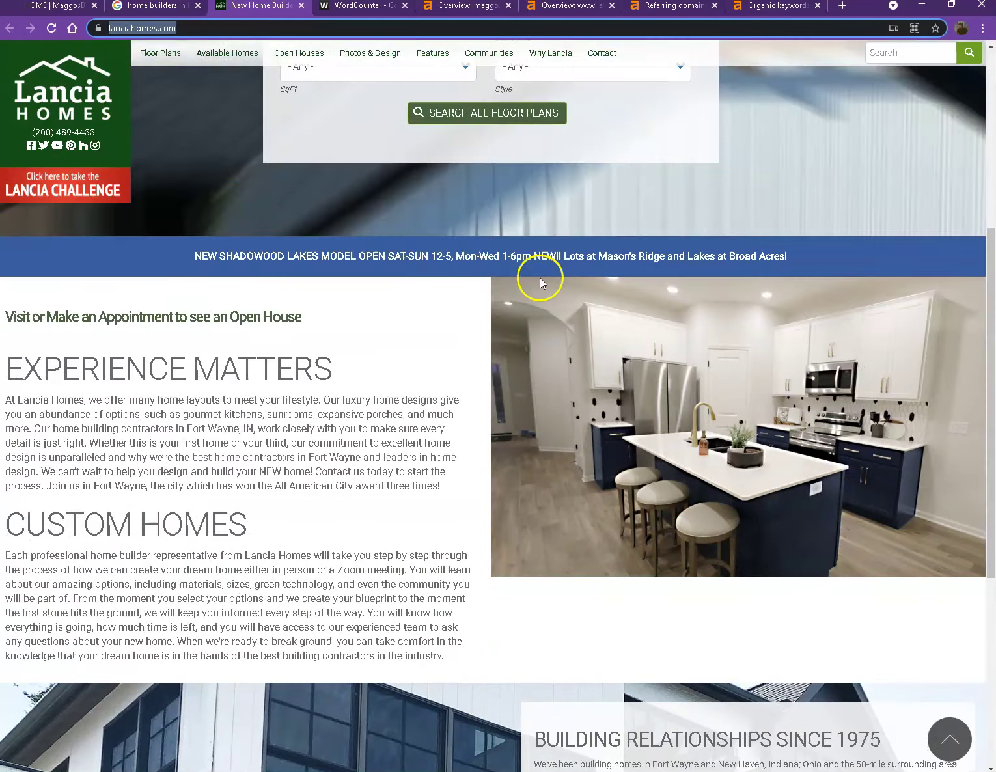
scroll(540, 281, up, 5)
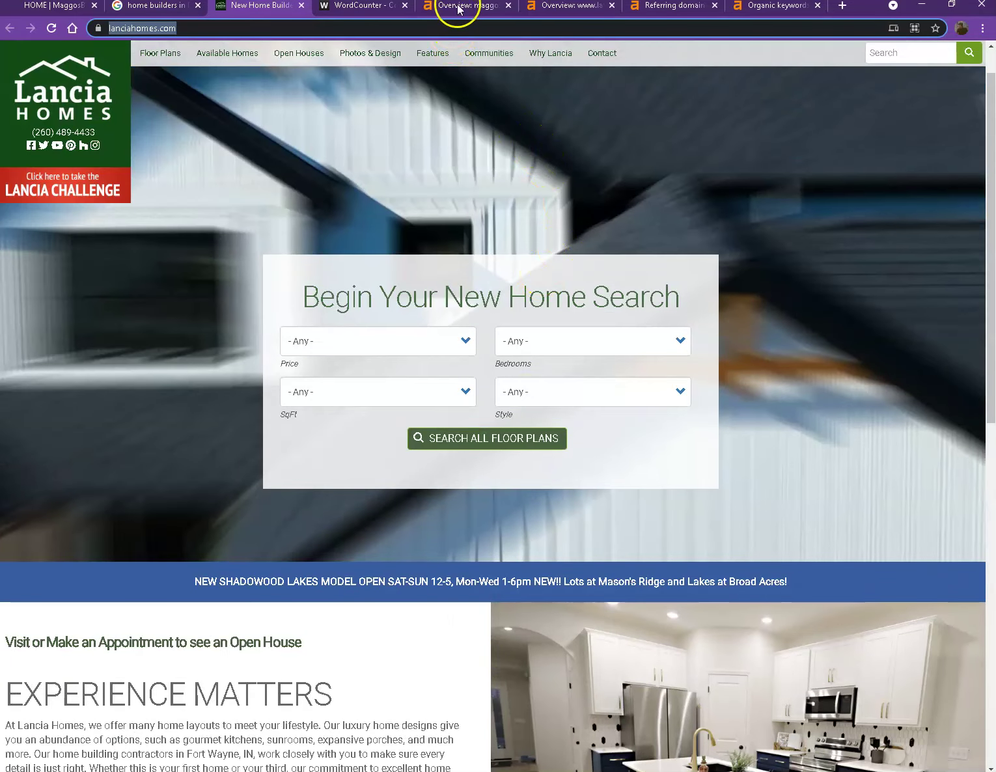
- Examine the backlink profile of maggosbuilders.com in the Ahrefs overview, focusing on domain rating, backlinks and referring domains
click(459, 6)
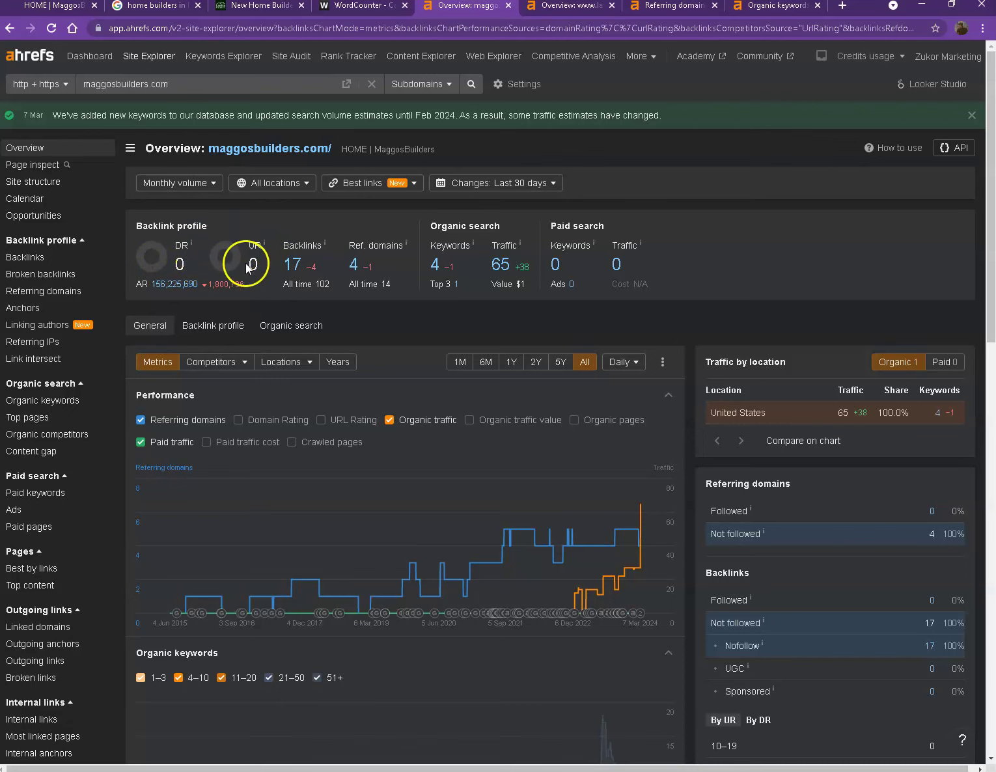
click(294, 267)
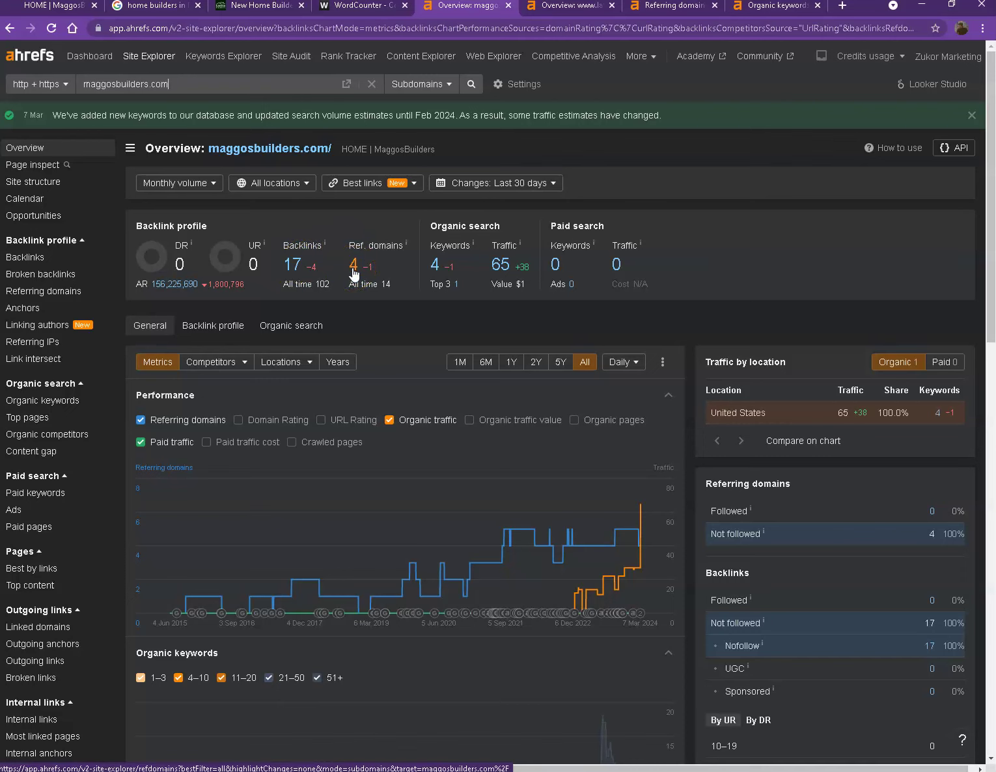
click(314, 265)
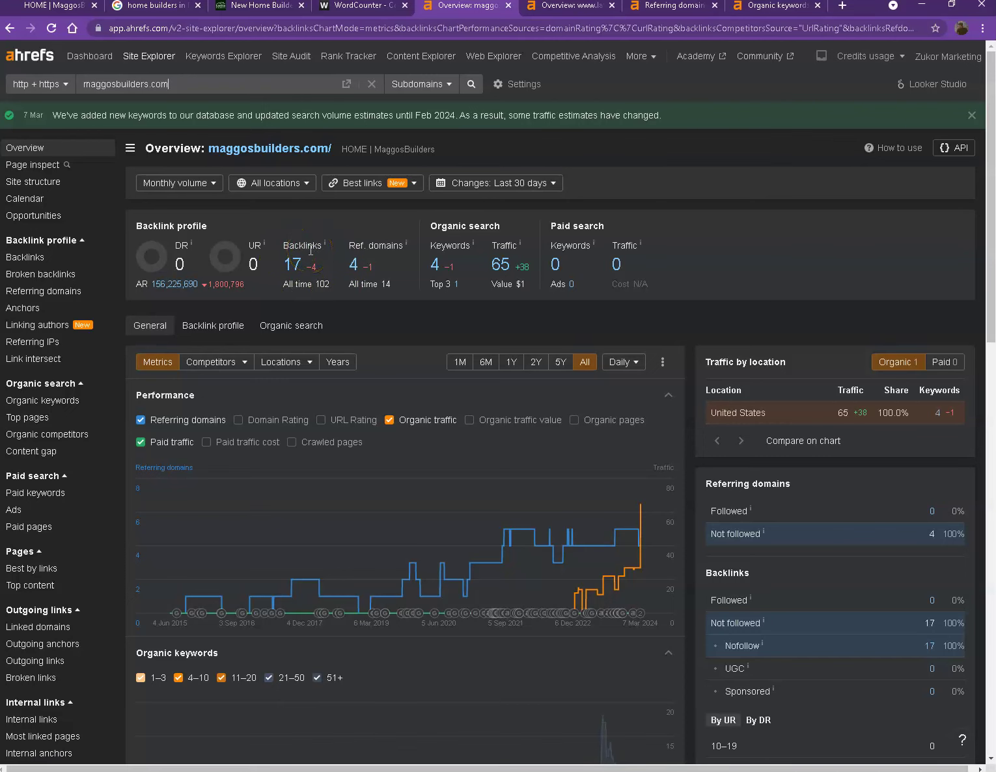
click(343, 249)
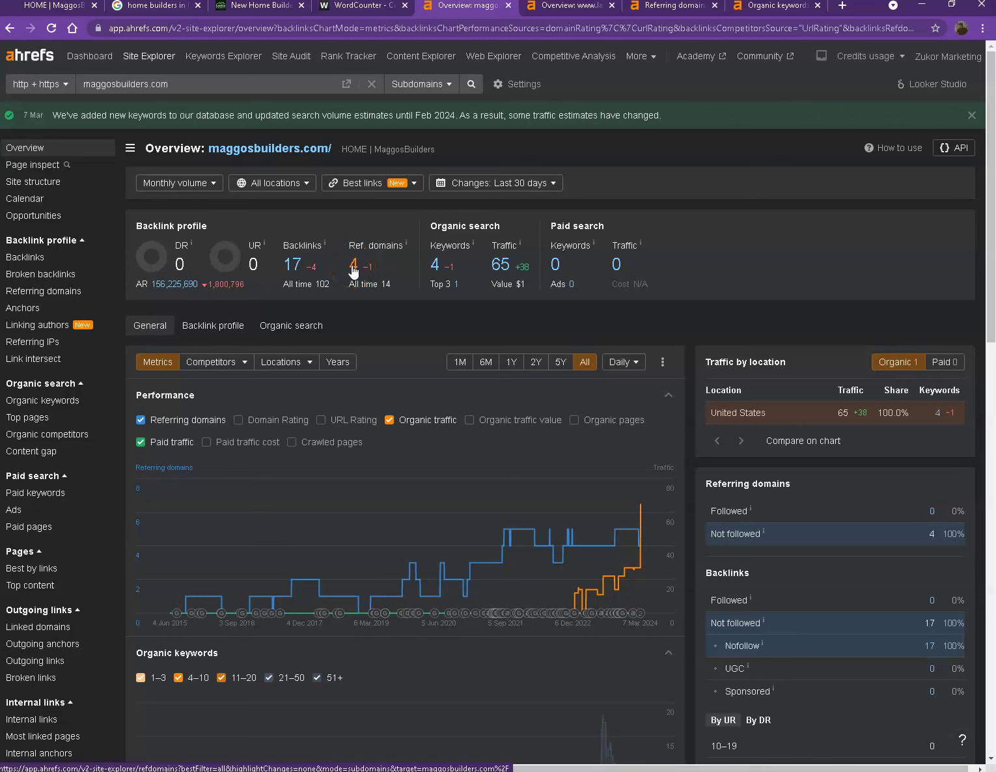
click(382, 259)
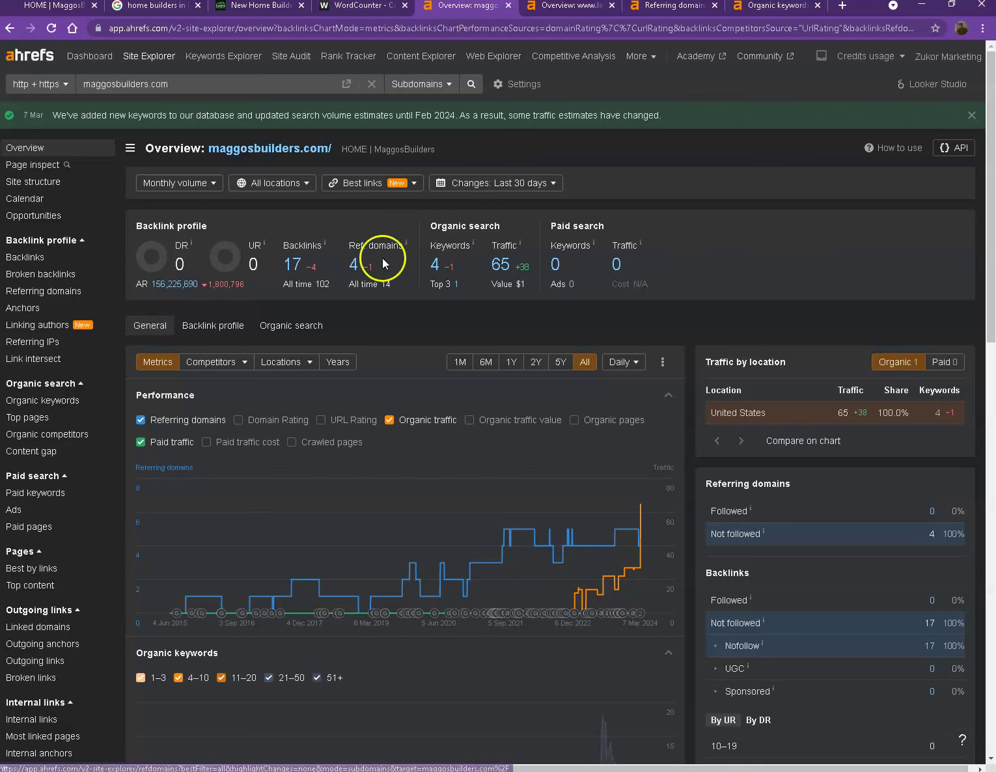
click(545, 6)
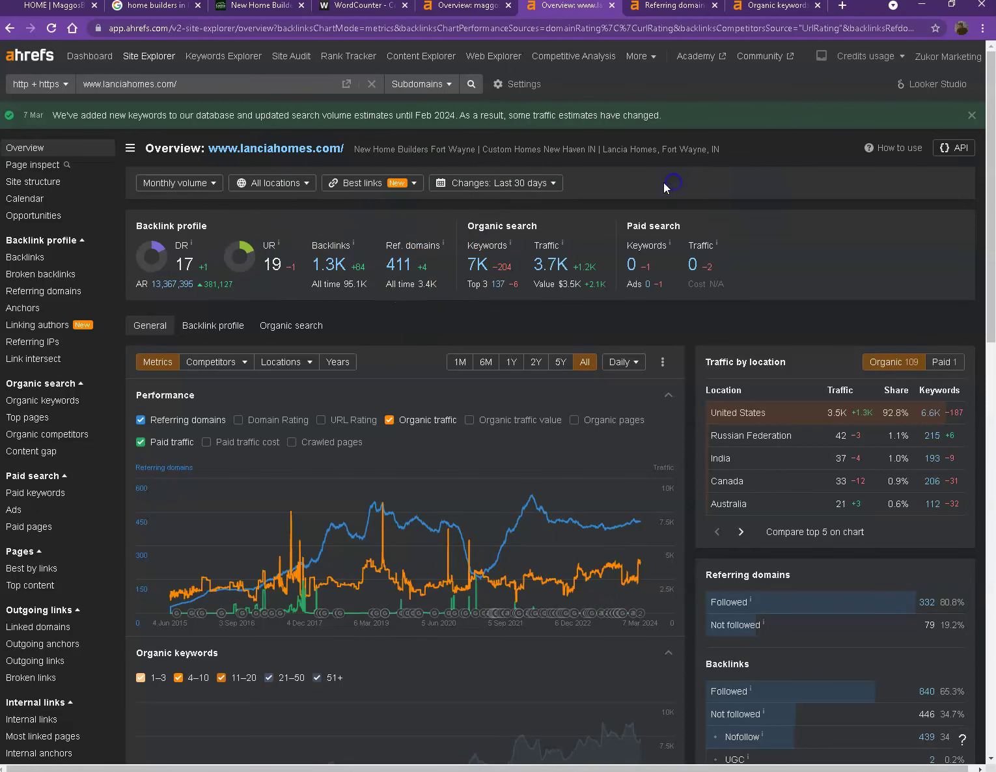
click(485, 7)
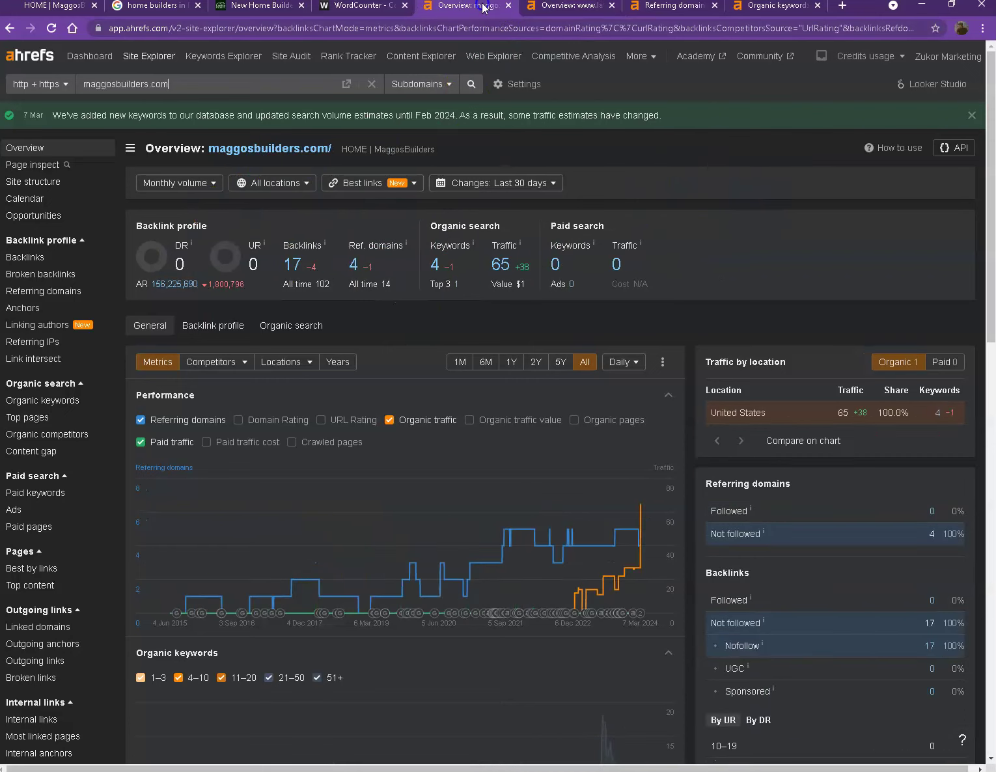
click(566, 15)
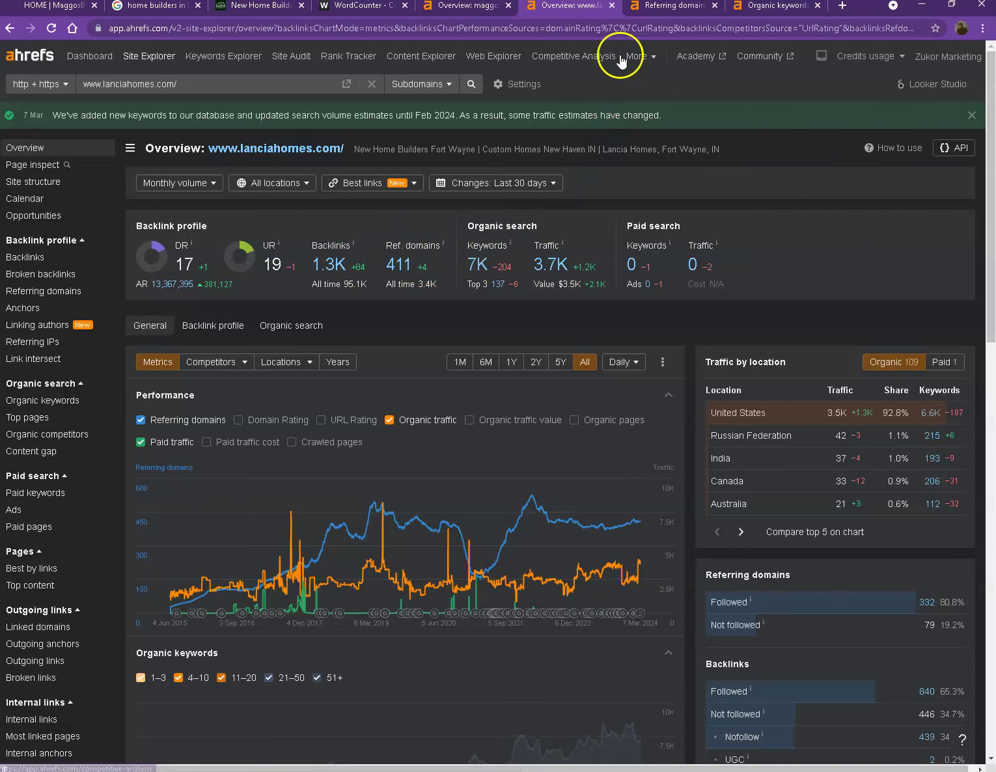
click(659, 8)
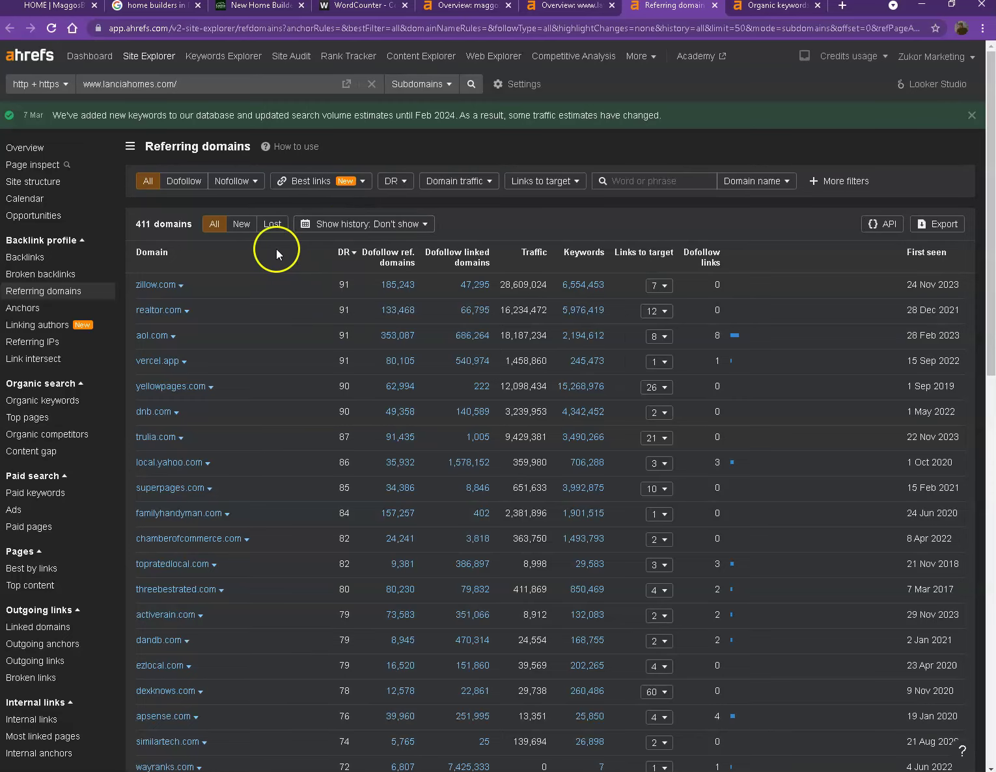
scroll(276, 252, down, 4)
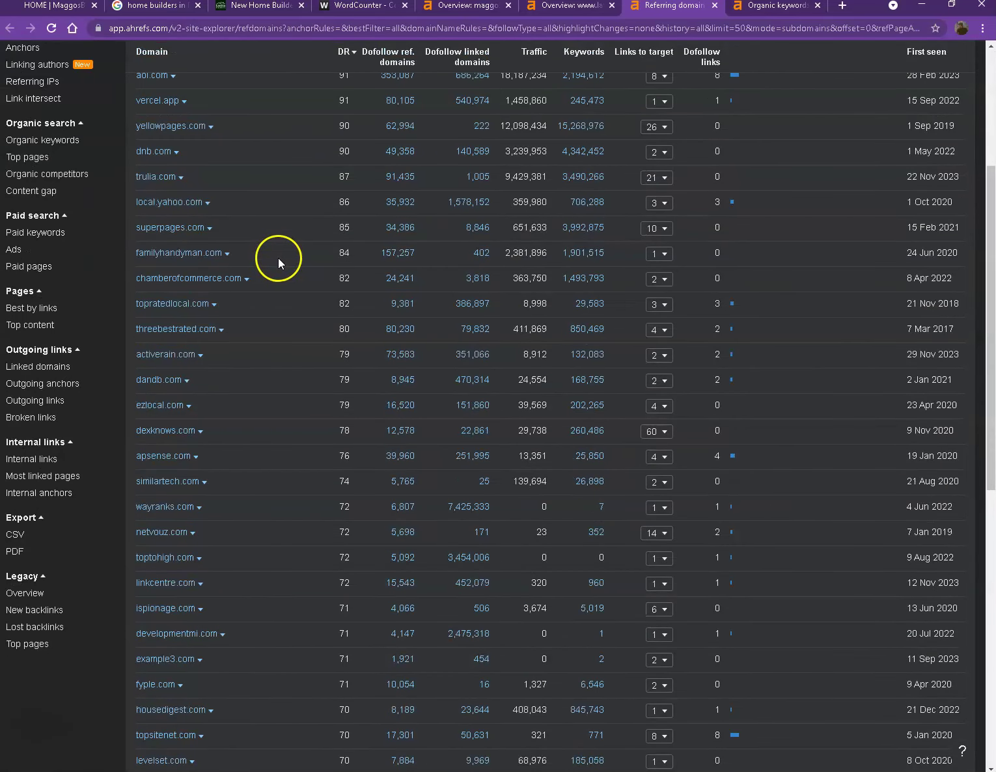
scroll(278, 258, down, 4)
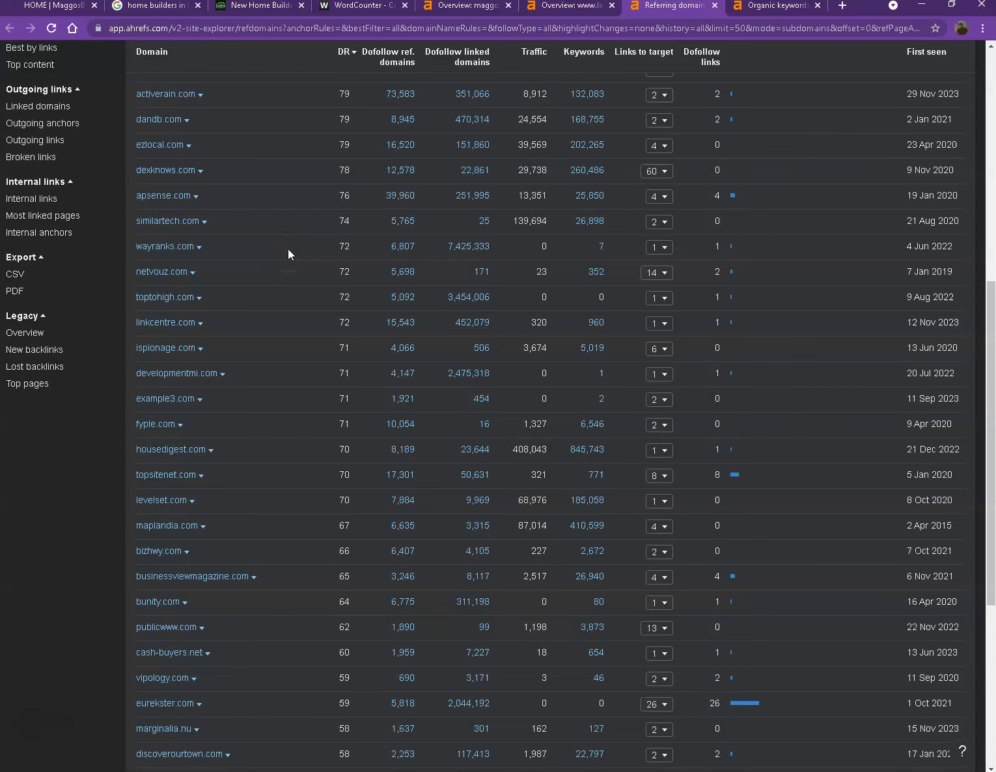
scroll(316, 266, down, 6)
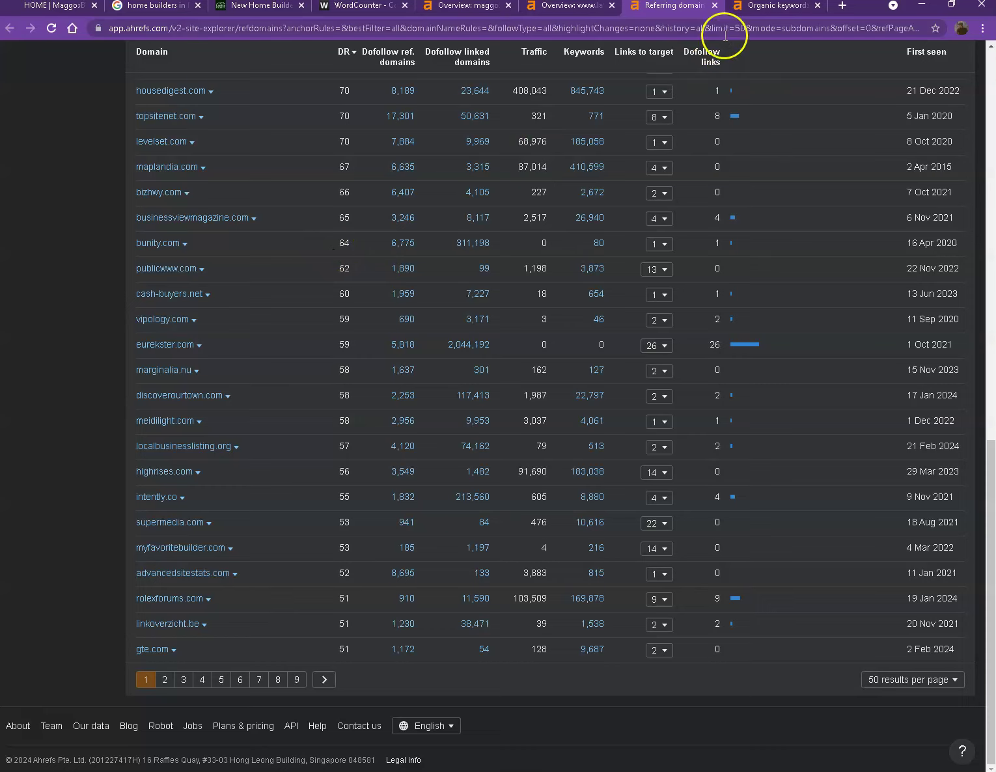
click(746, 7)
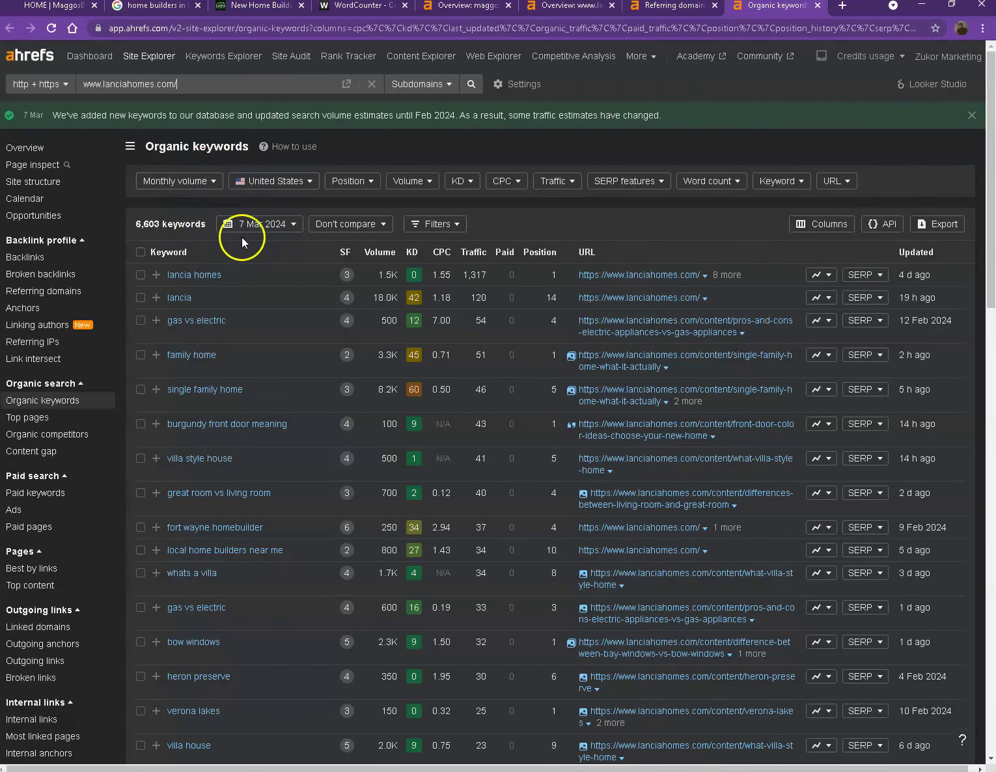
scroll(313, 303, down, 20)
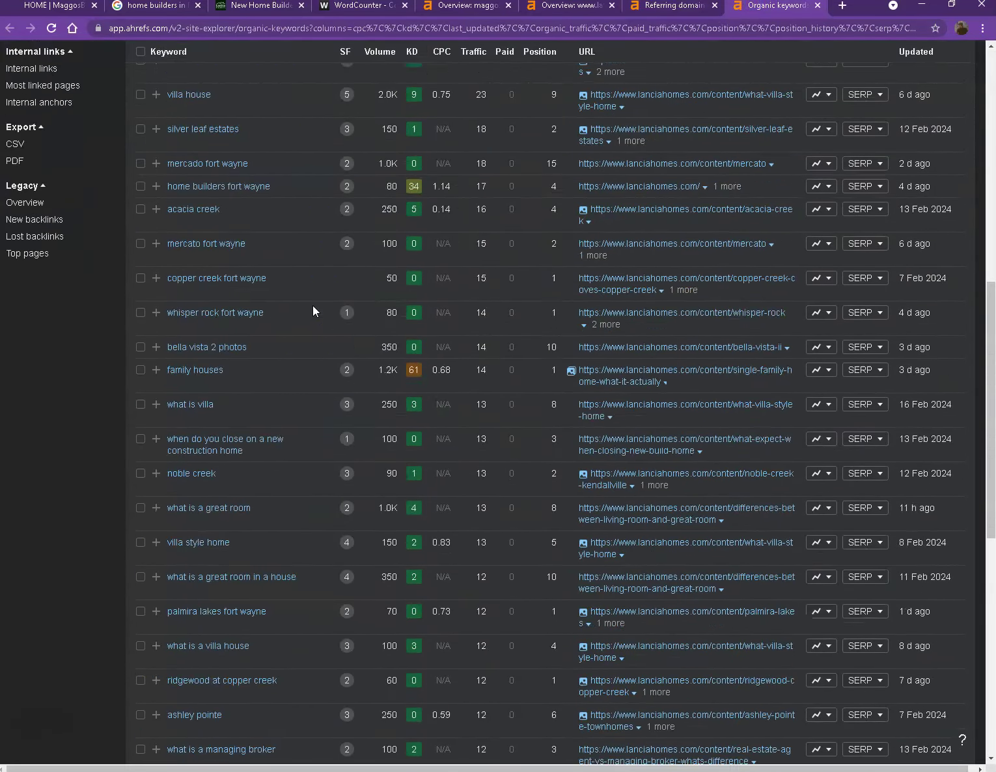
scroll(313, 306, down, 5)
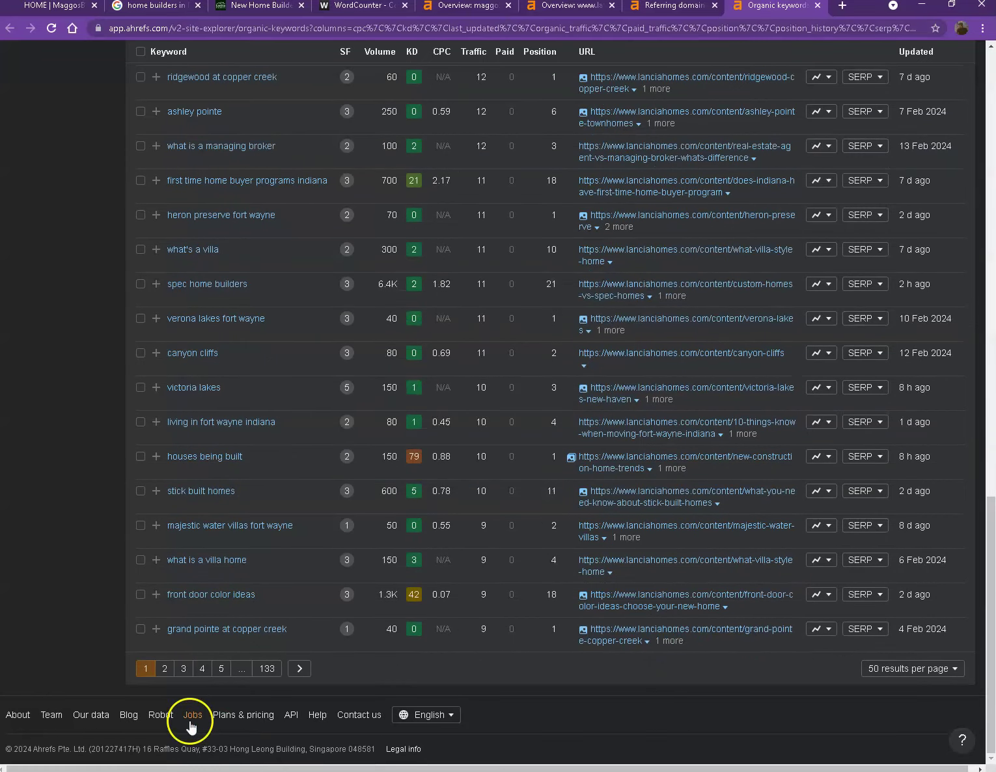
click(168, 667)
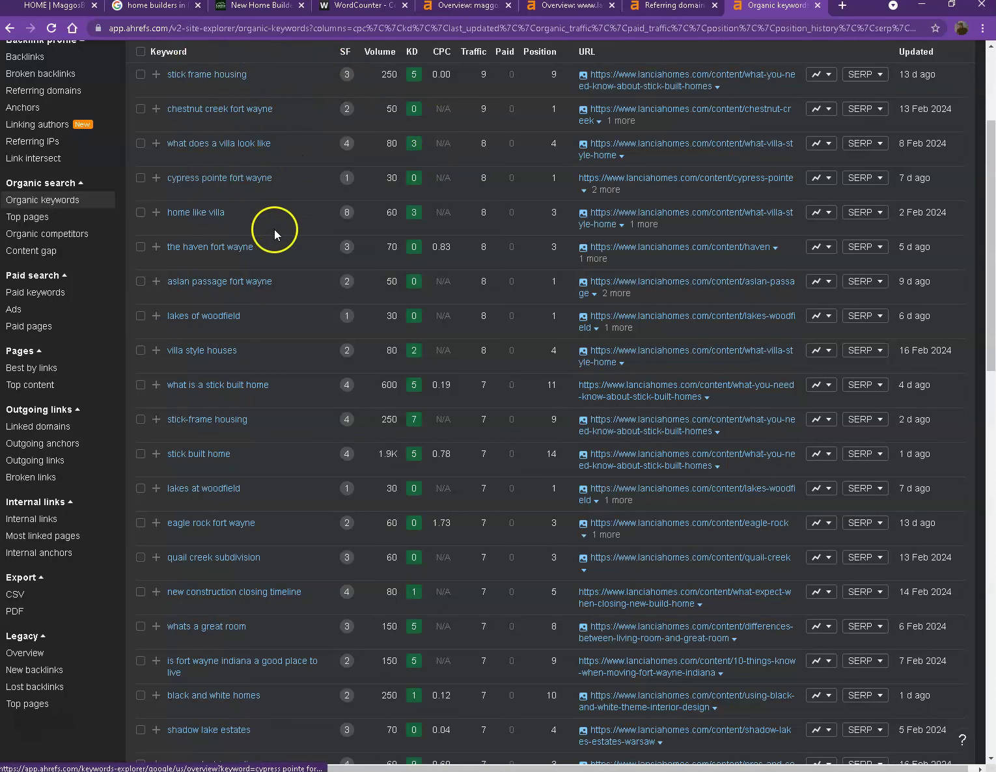
scroll(259, 245, down, 4)
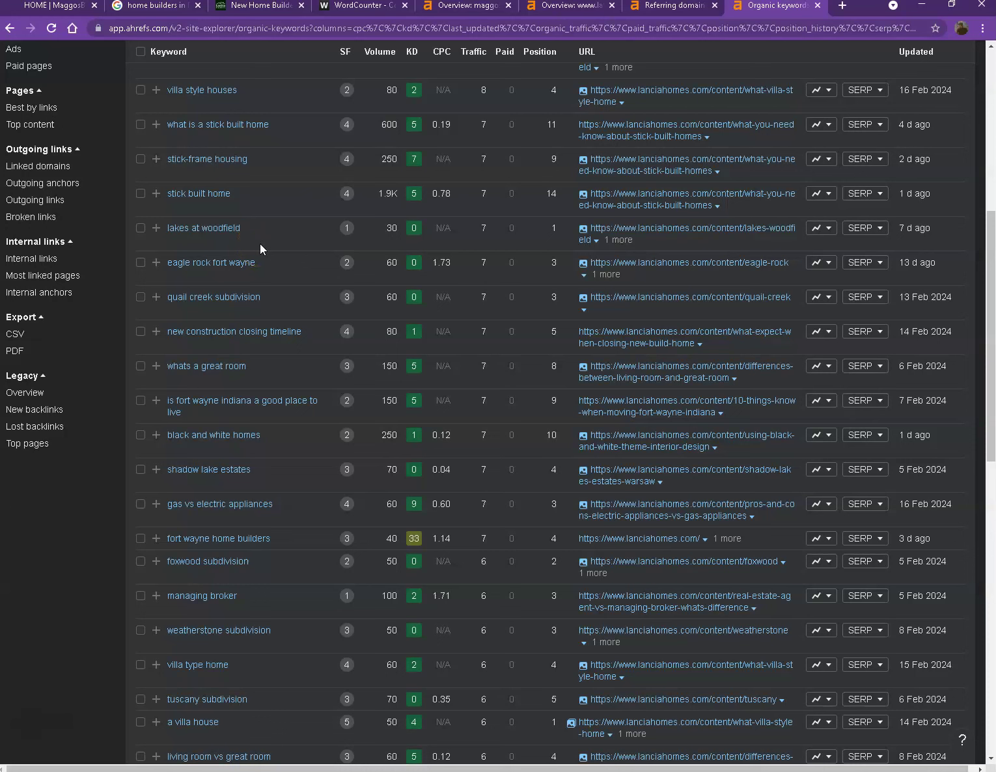
- Return to the maggosbuilders.com homepage and examine the project photos in its Our Work gallery
click(55, 7)
click(222, 175)
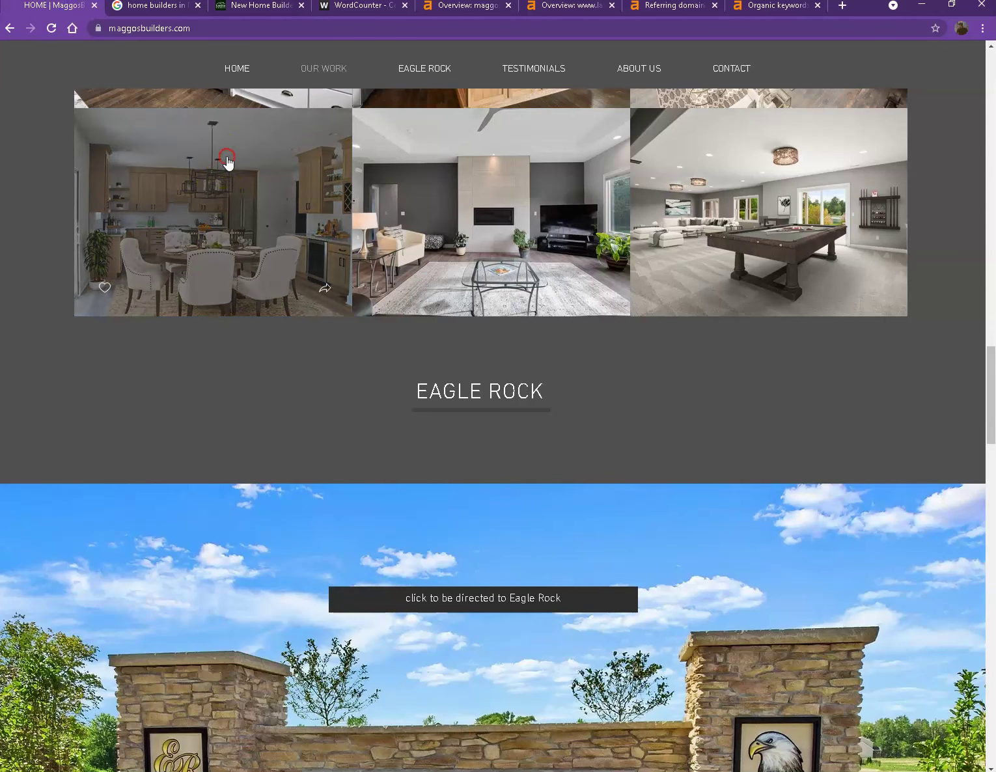
scroll(223, 163, up, 8)
scroll(289, 279, up, 4)
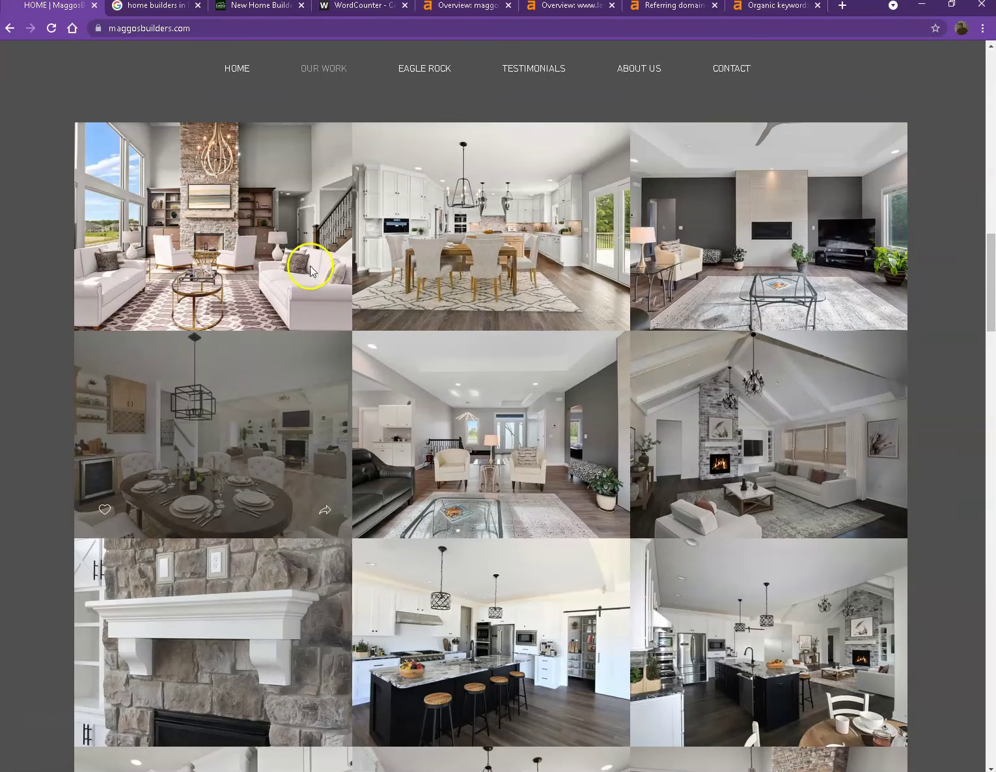
scroll(311, 267, up, 10)
scroll(336, 264, down, 10)
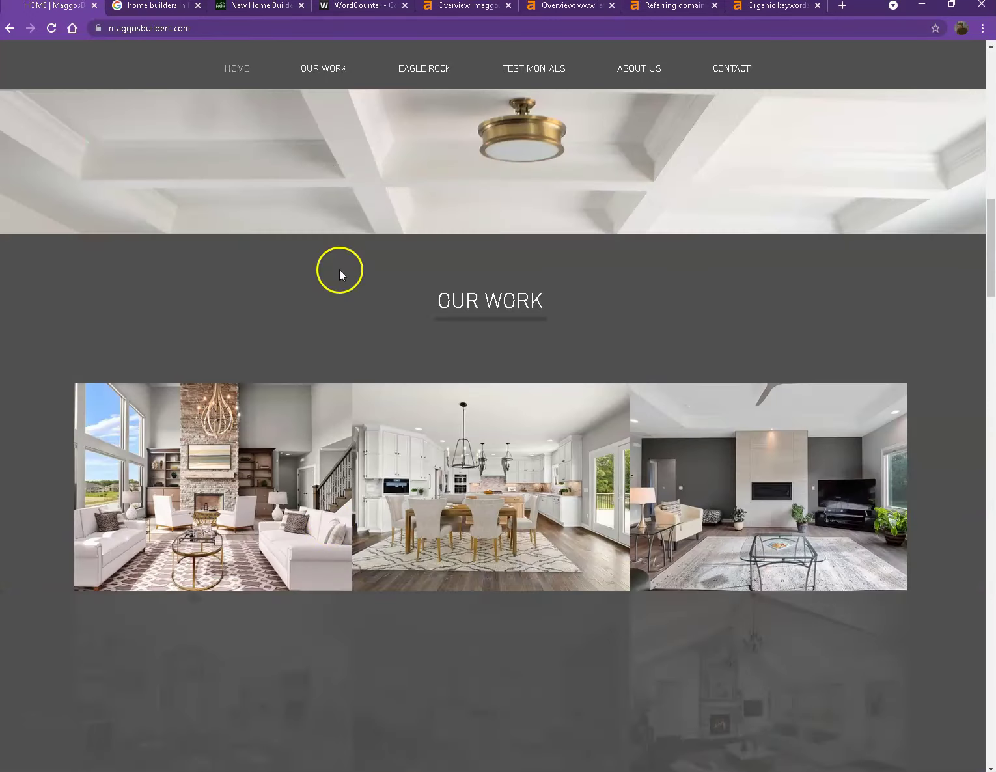
click(222, 168)
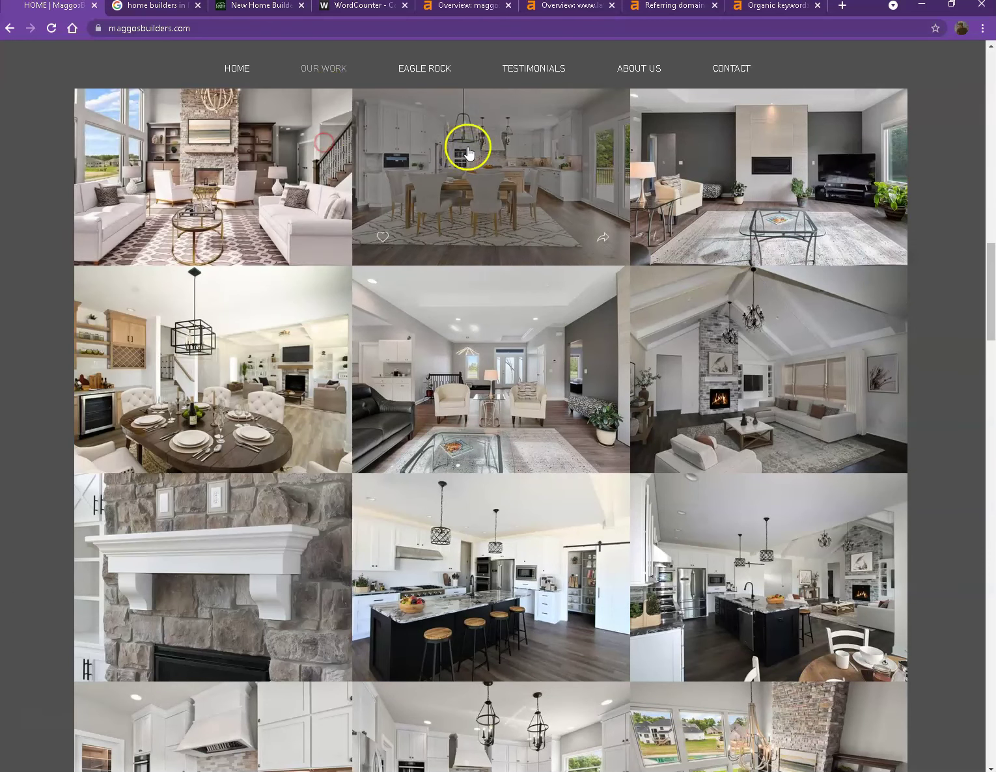
- Check the file name of the Eagle Rock entrance photo by starting to save the image, then cancel the save
scroll(397, 323, down, 10)
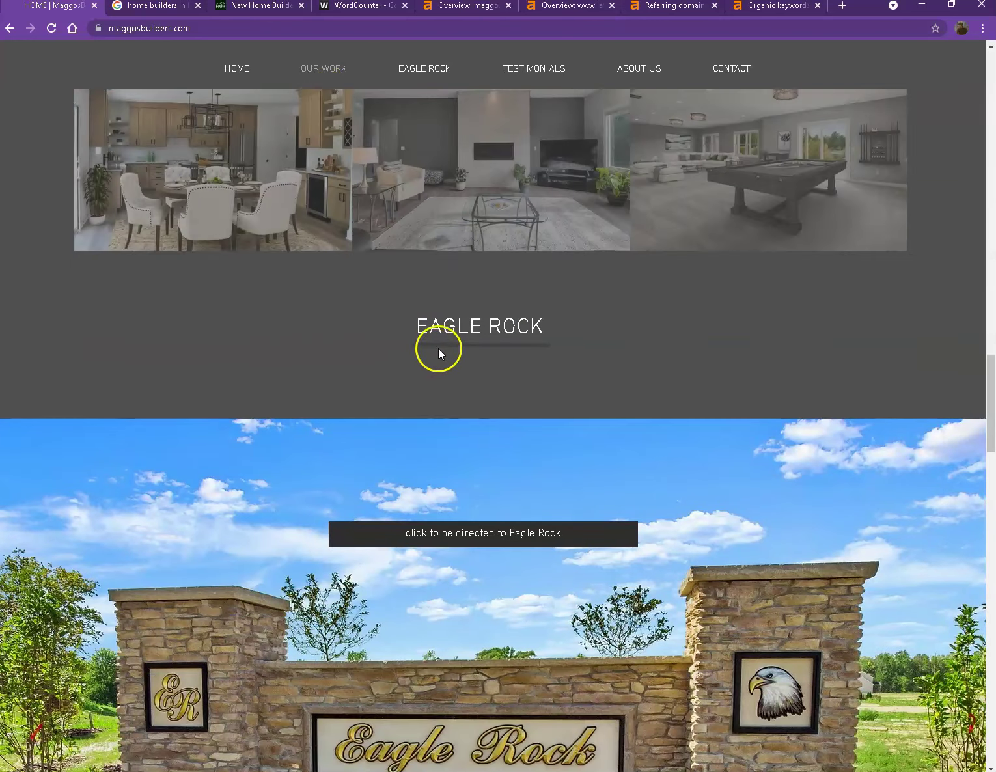
scroll(441, 349, down, 5)
right_click(377, 250)
click(435, 275)
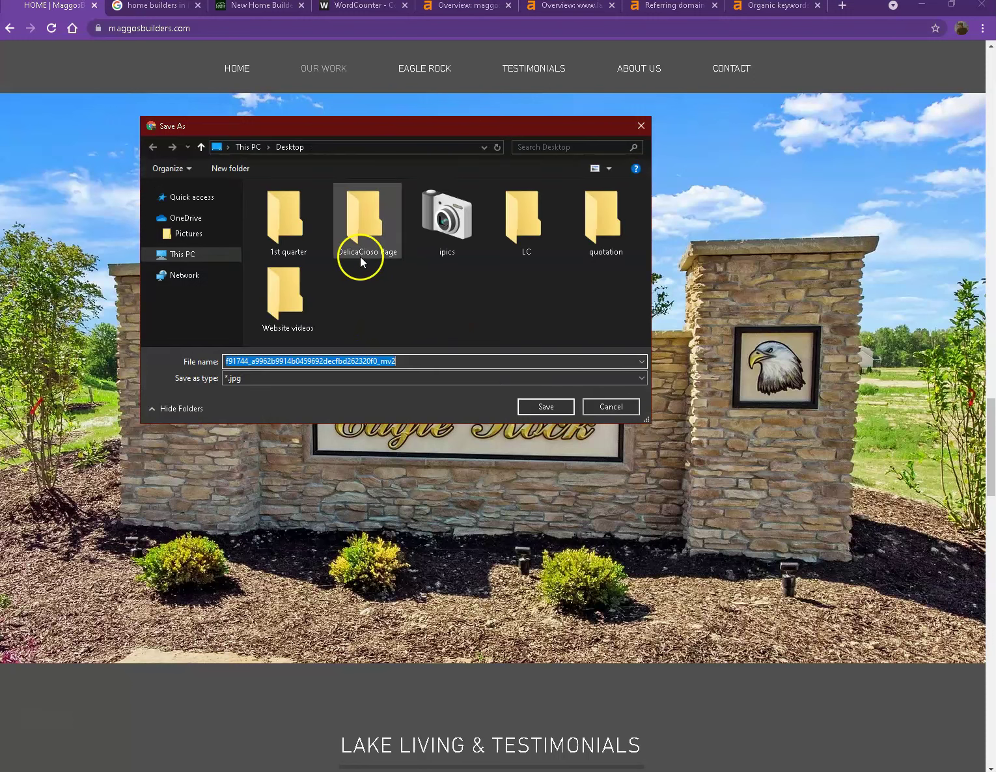
click(422, 360)
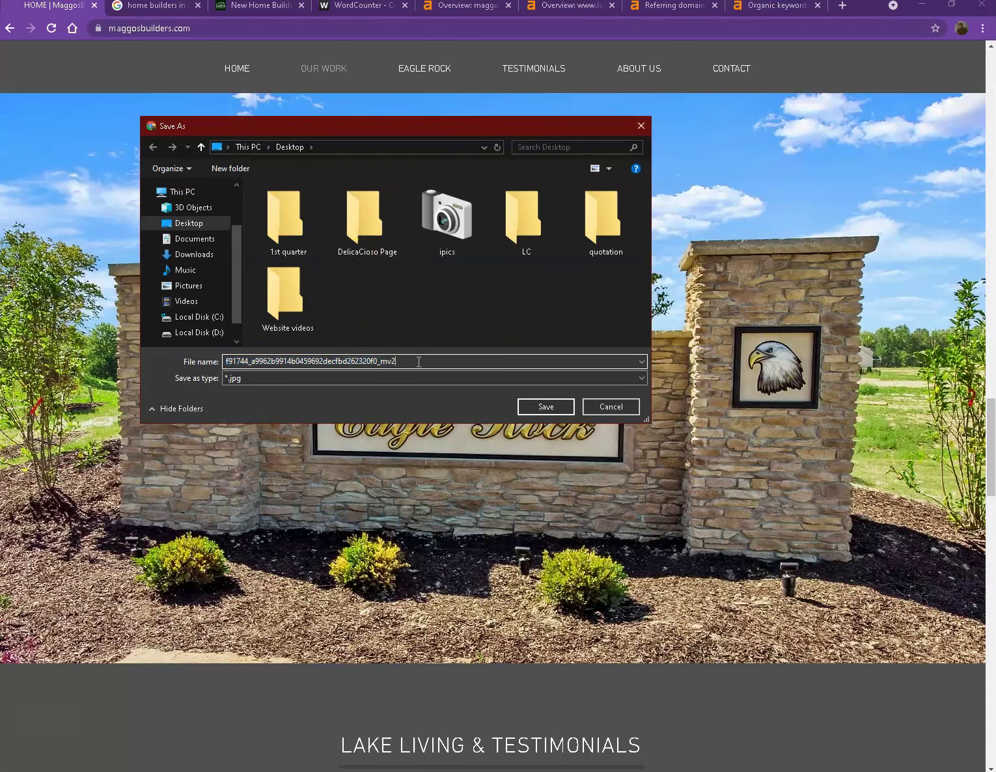
click(623, 408)
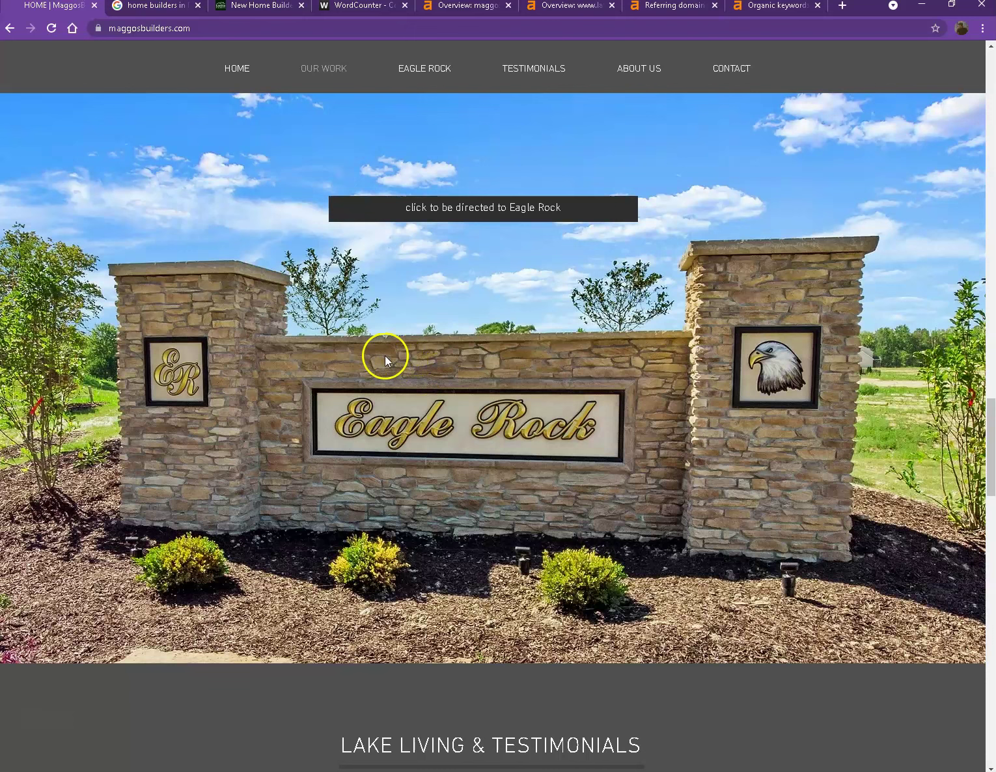
- Look over the homepage from the Eagle Rock section up to the main banner and back through the Our Work photos
scroll(415, 401, up, 12)
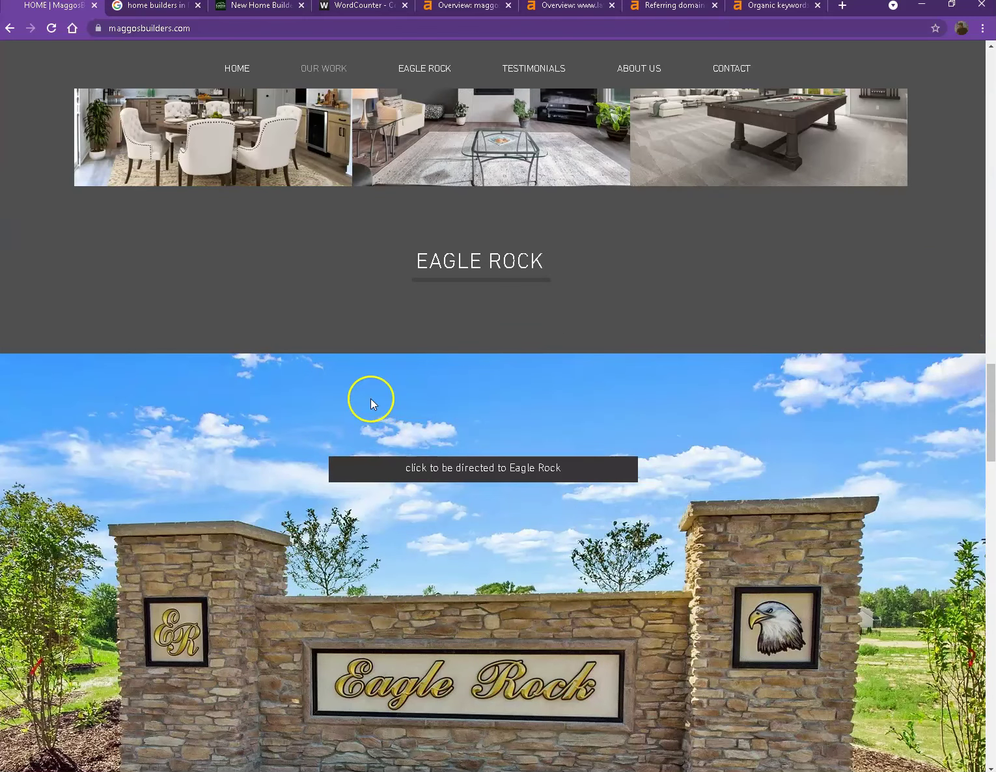
scroll(375, 422, up, 6)
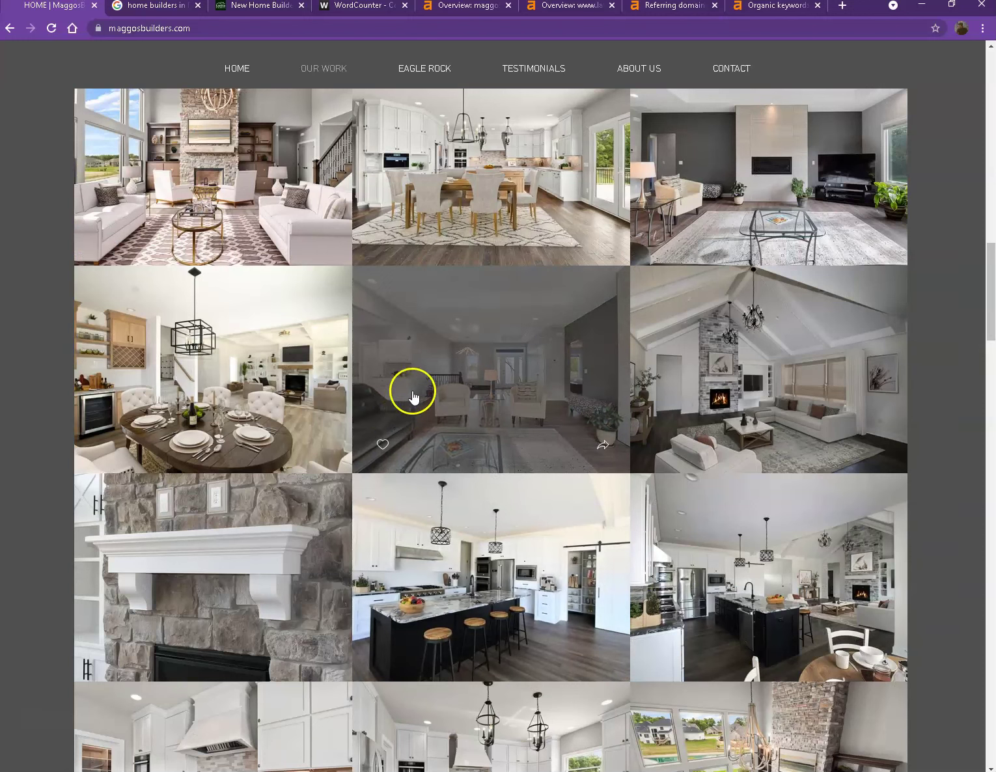
scroll(427, 399, up, 4)
scroll(426, 391, up, 8)
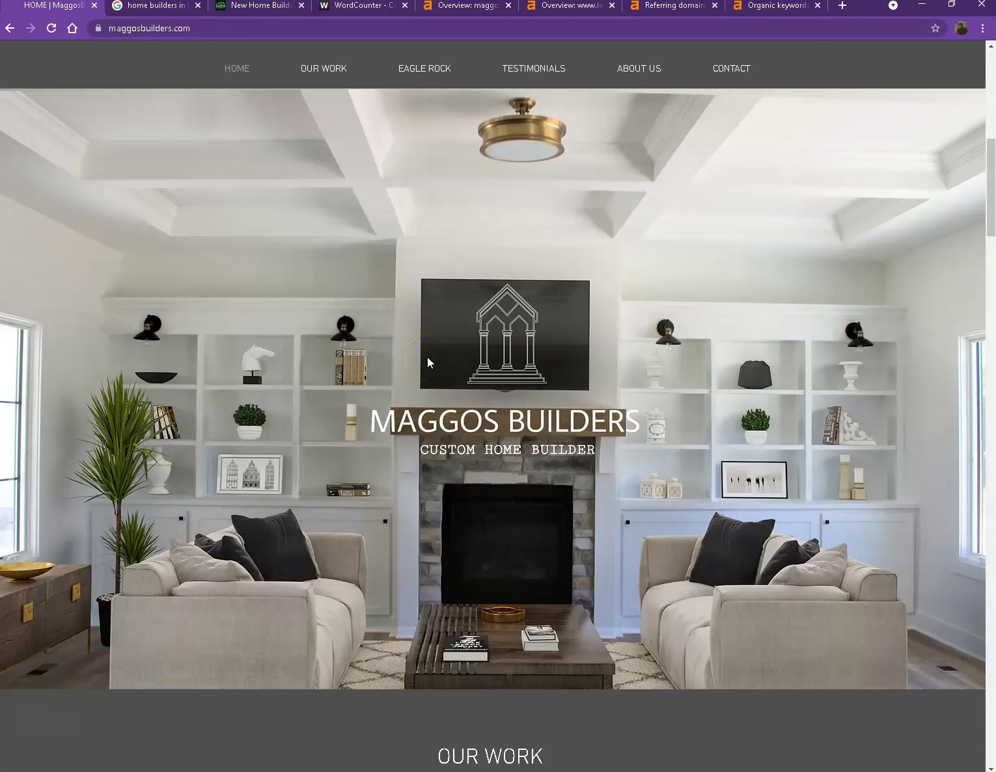
scroll(412, 367, down, 8)
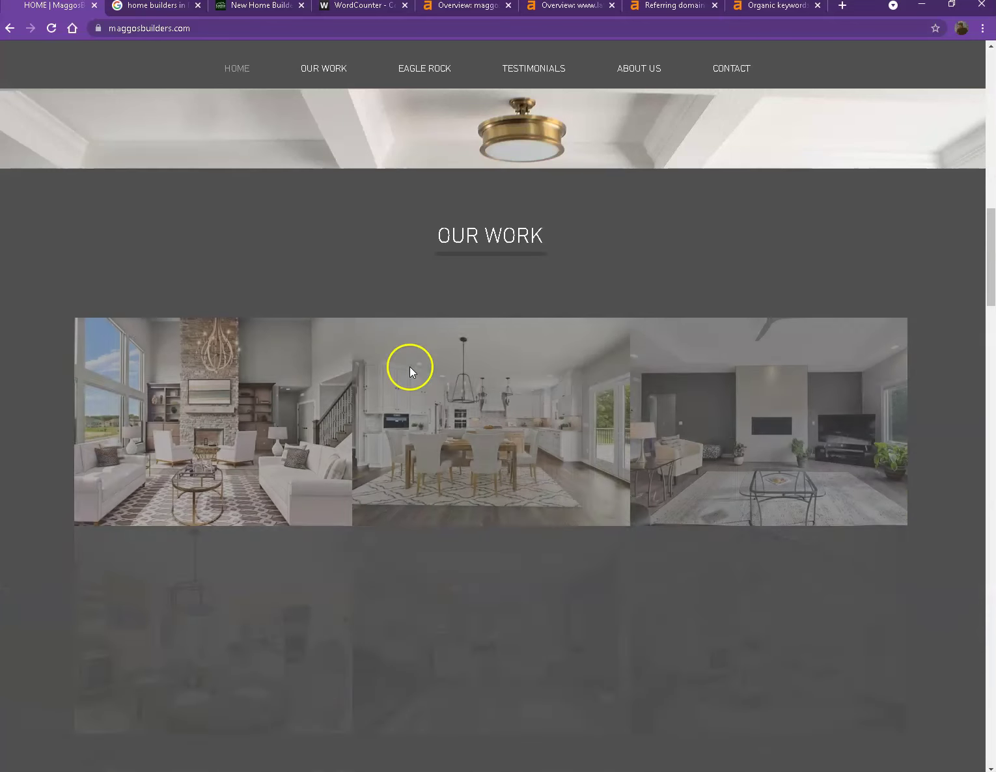
scroll(409, 368, down, 8)
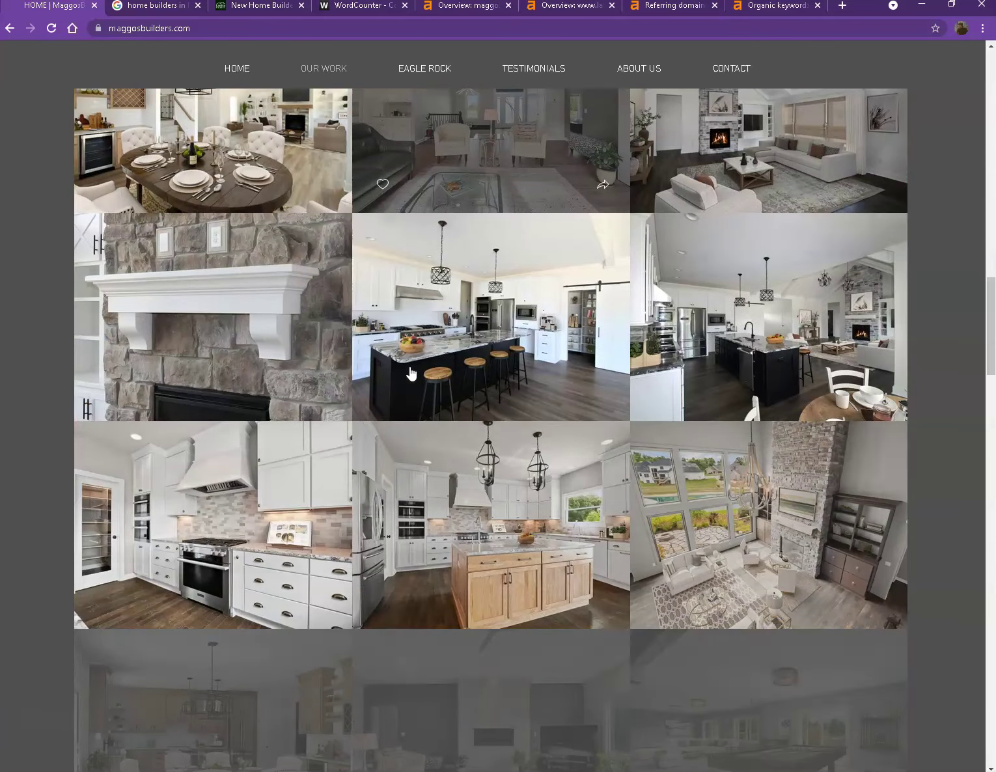
scroll(411, 378, down, 7)
click(415, 384)
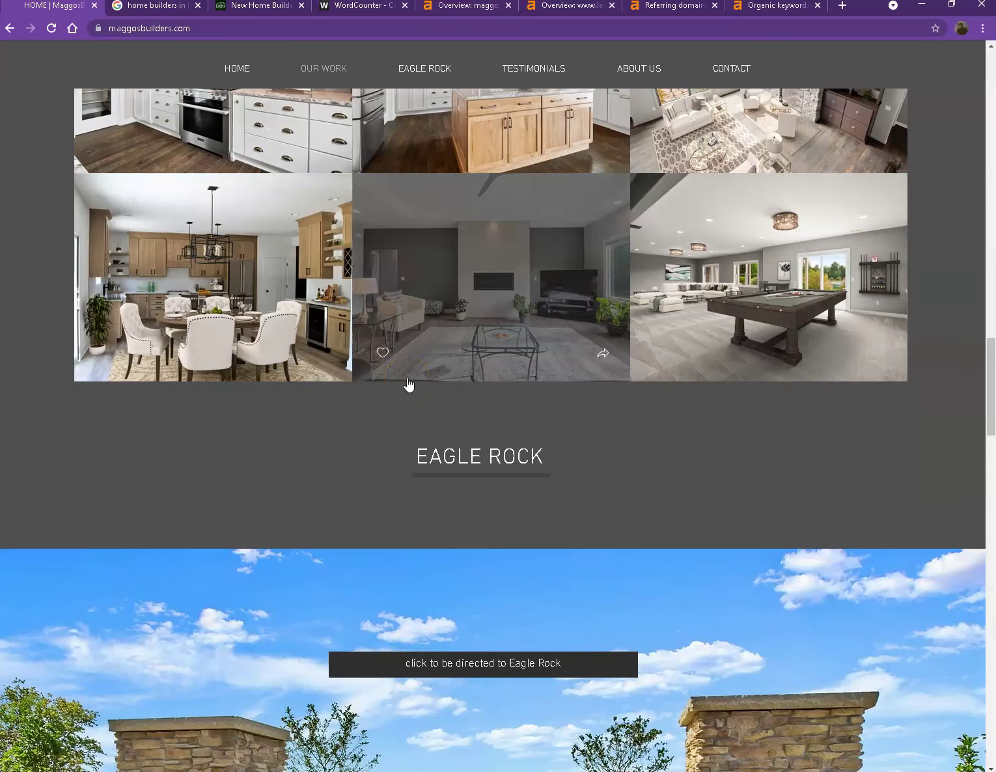
click(436, 340)
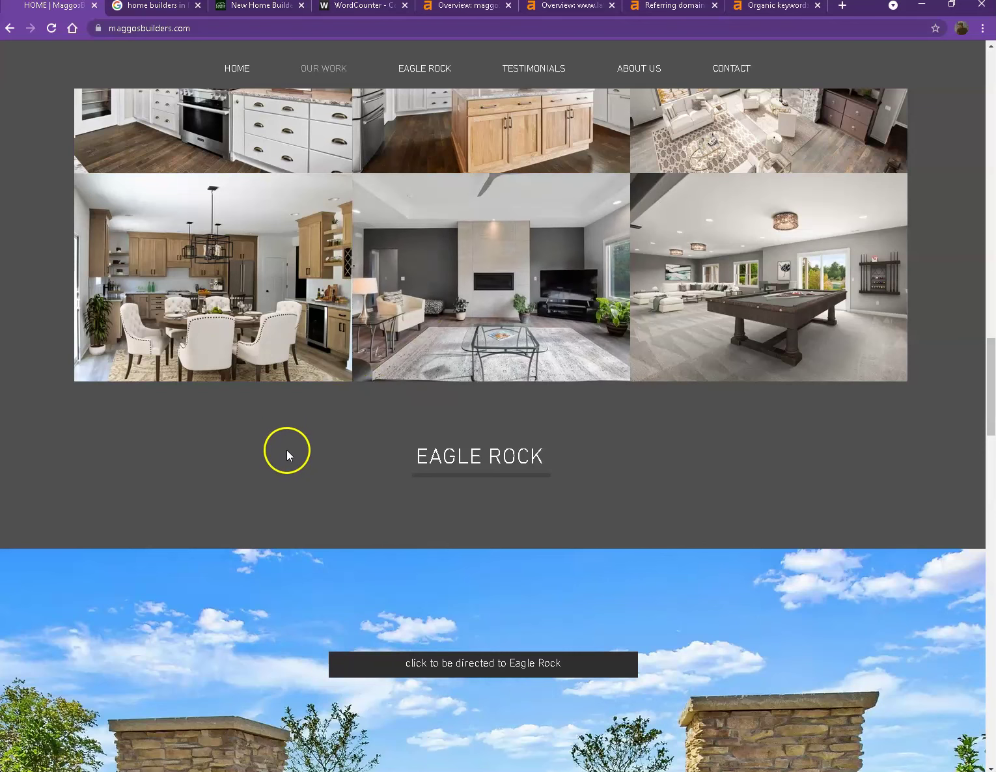
- Review the organic results and business listings in the Google search for home builders in Fort Wayne IN
click(154, 7)
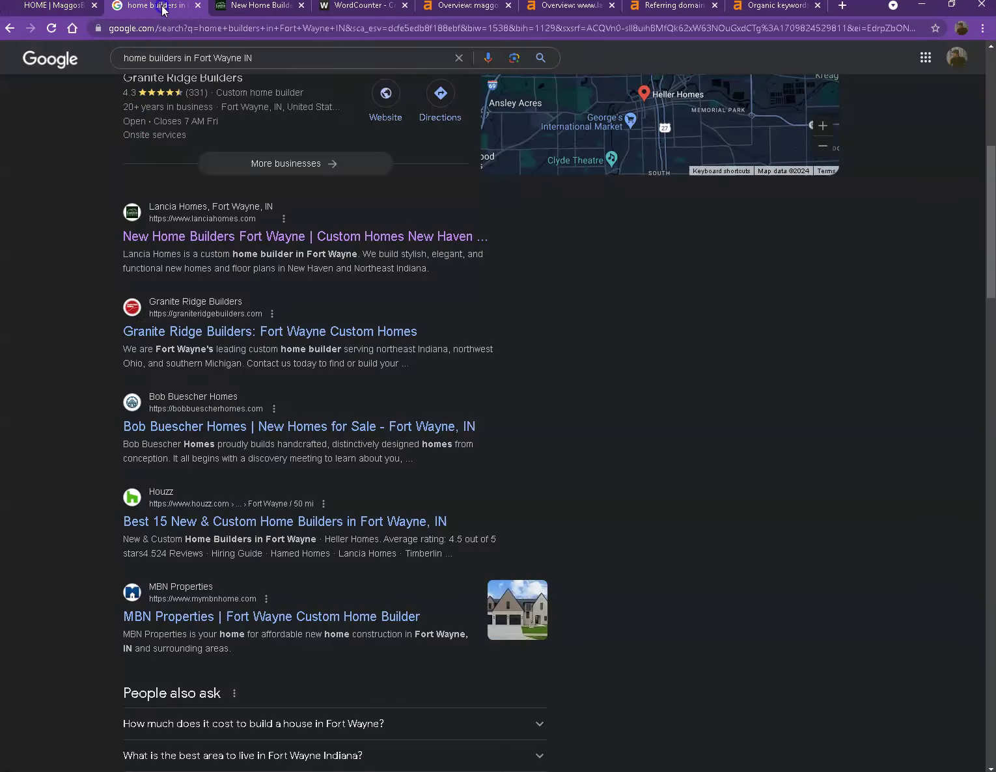
scroll(232, 343, down, 2)
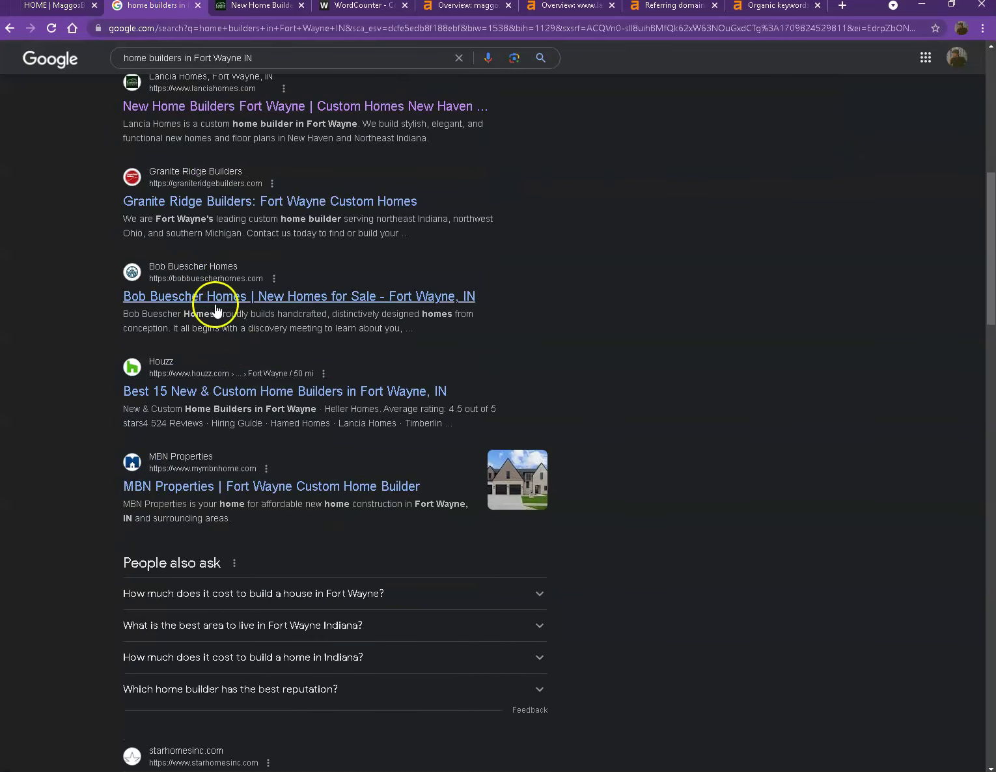
scroll(234, 332, up, 2)
scroll(249, 351, up, 3)
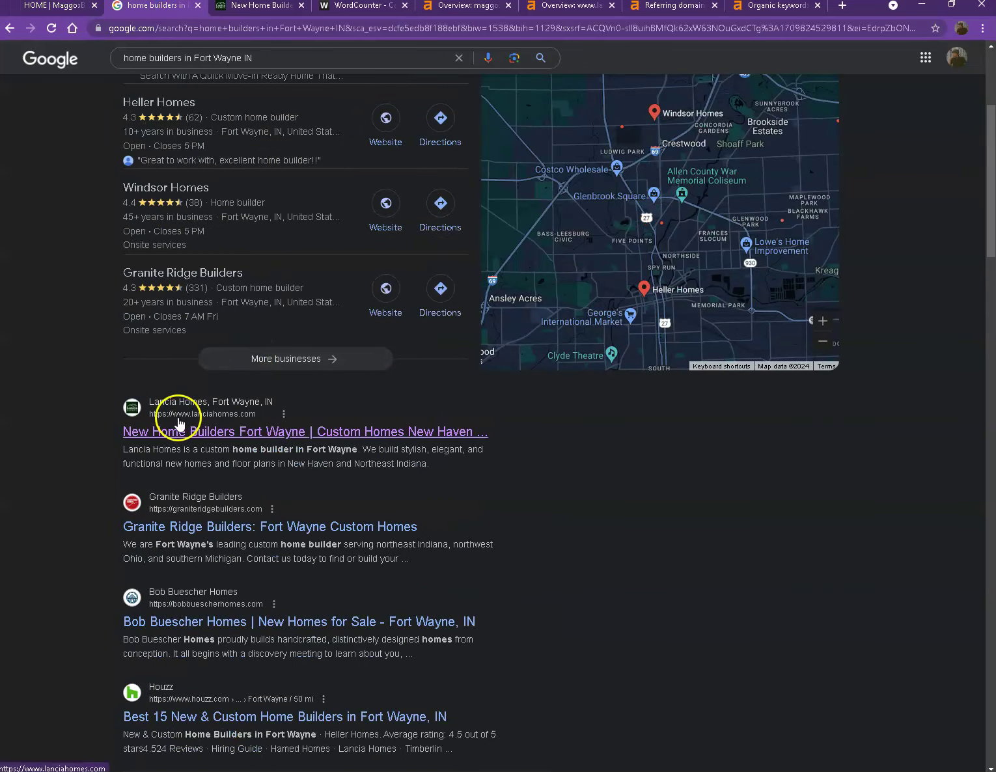
scroll(163, 427, up, 2)
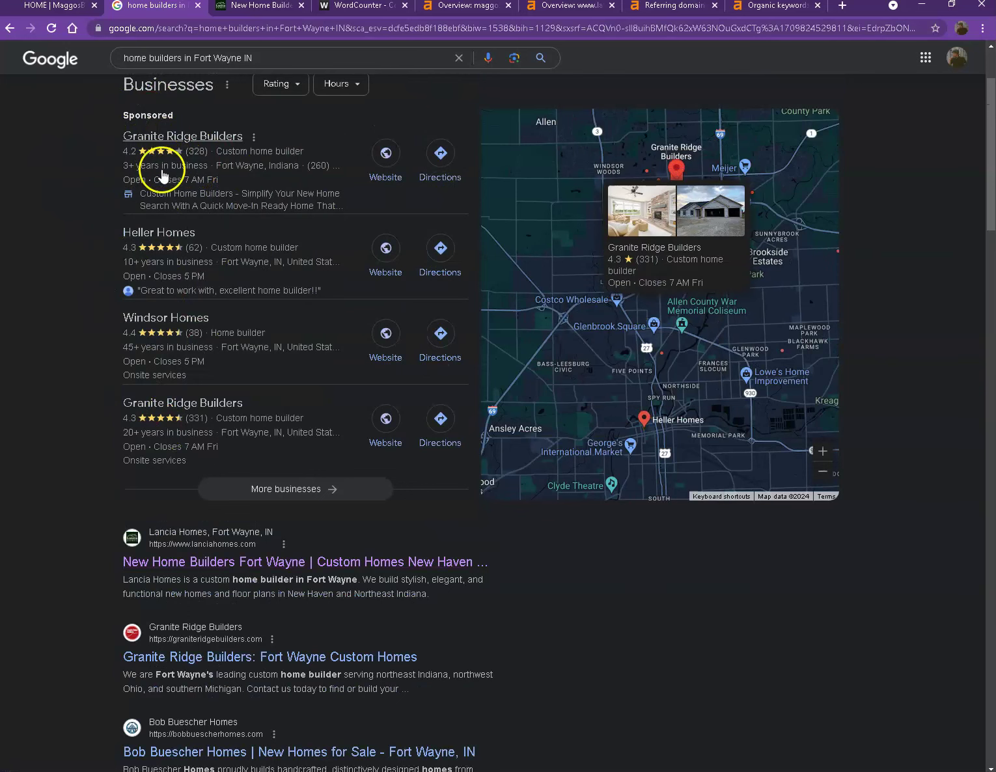
- Go back to the maggosbuilders.com homepage and review its main banner and the start of the Our Work section
click(57, 6)
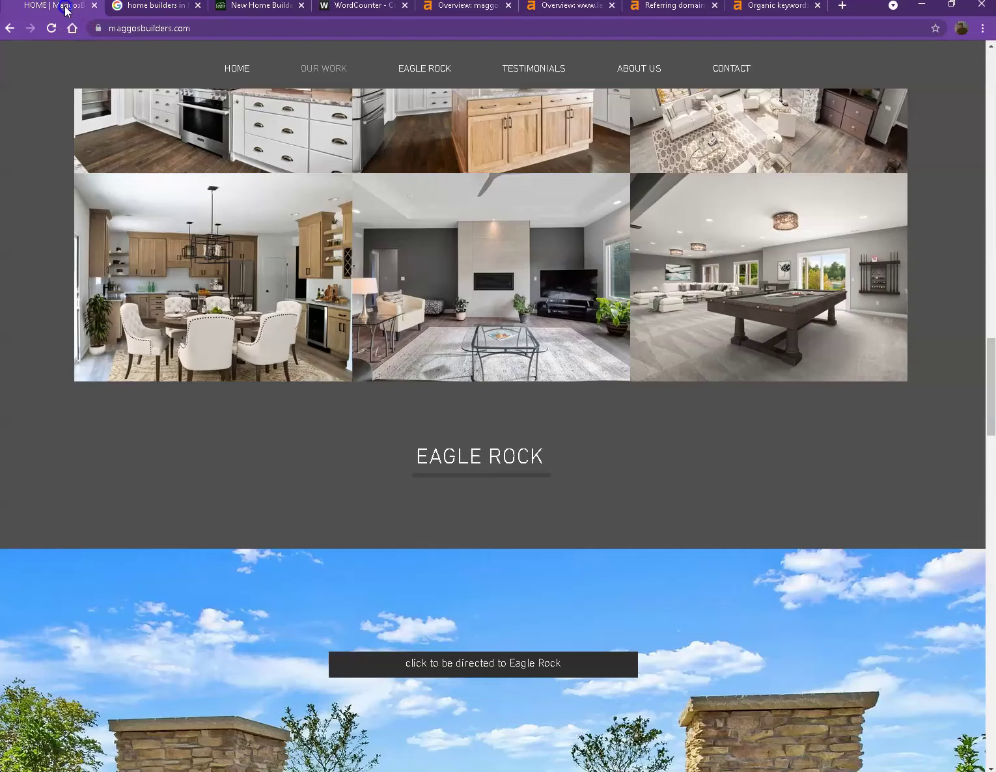
scroll(156, 305, up, 9)
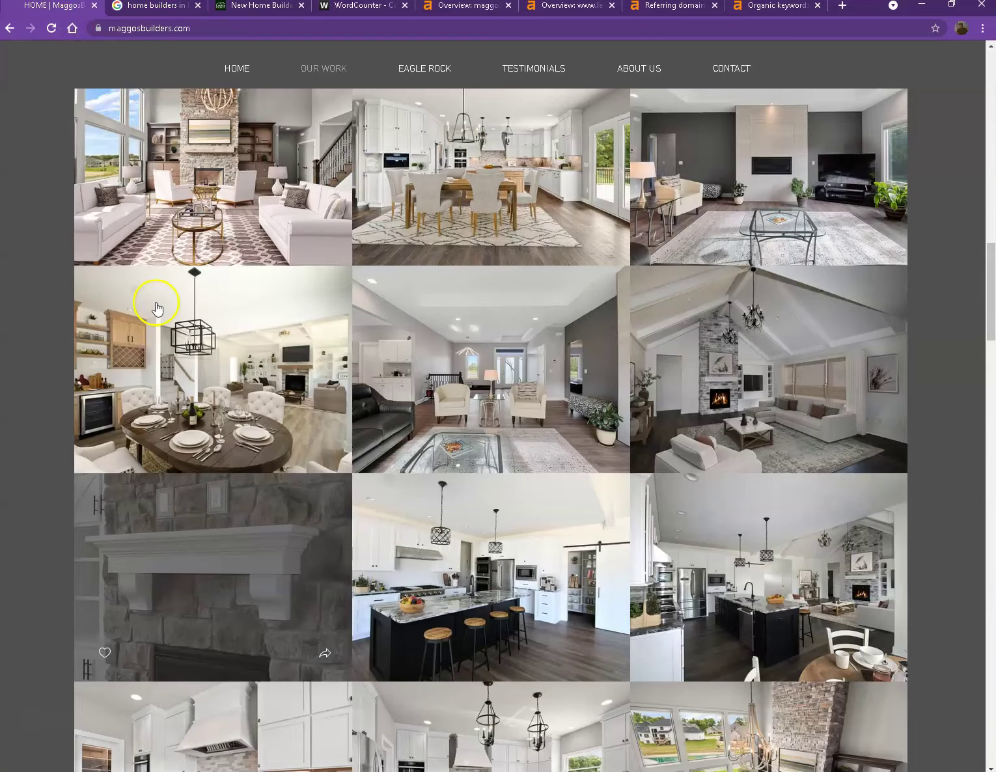
scroll(160, 307, up, 9)
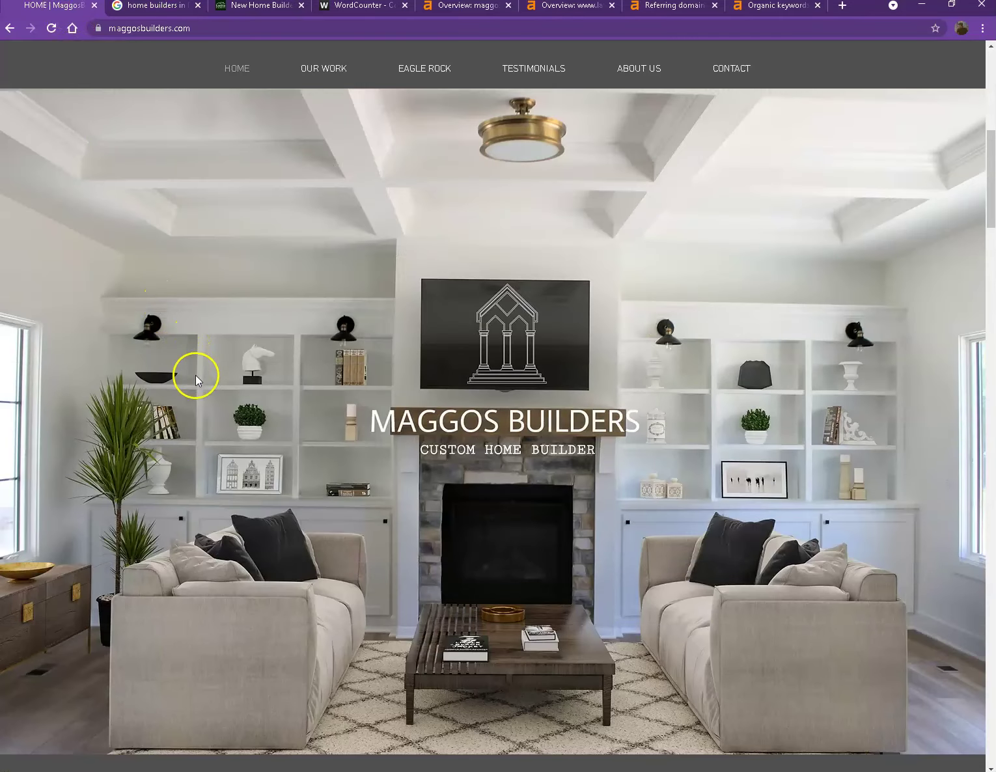
scroll(248, 368, down, 1)
scroll(300, 369, down, 2)
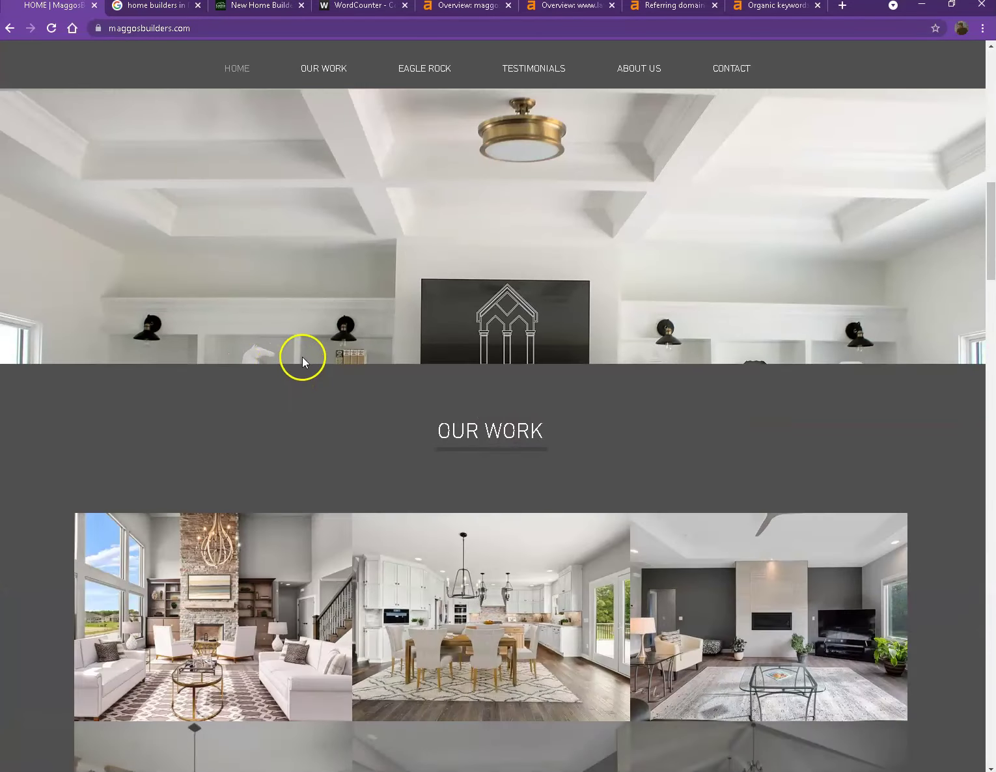